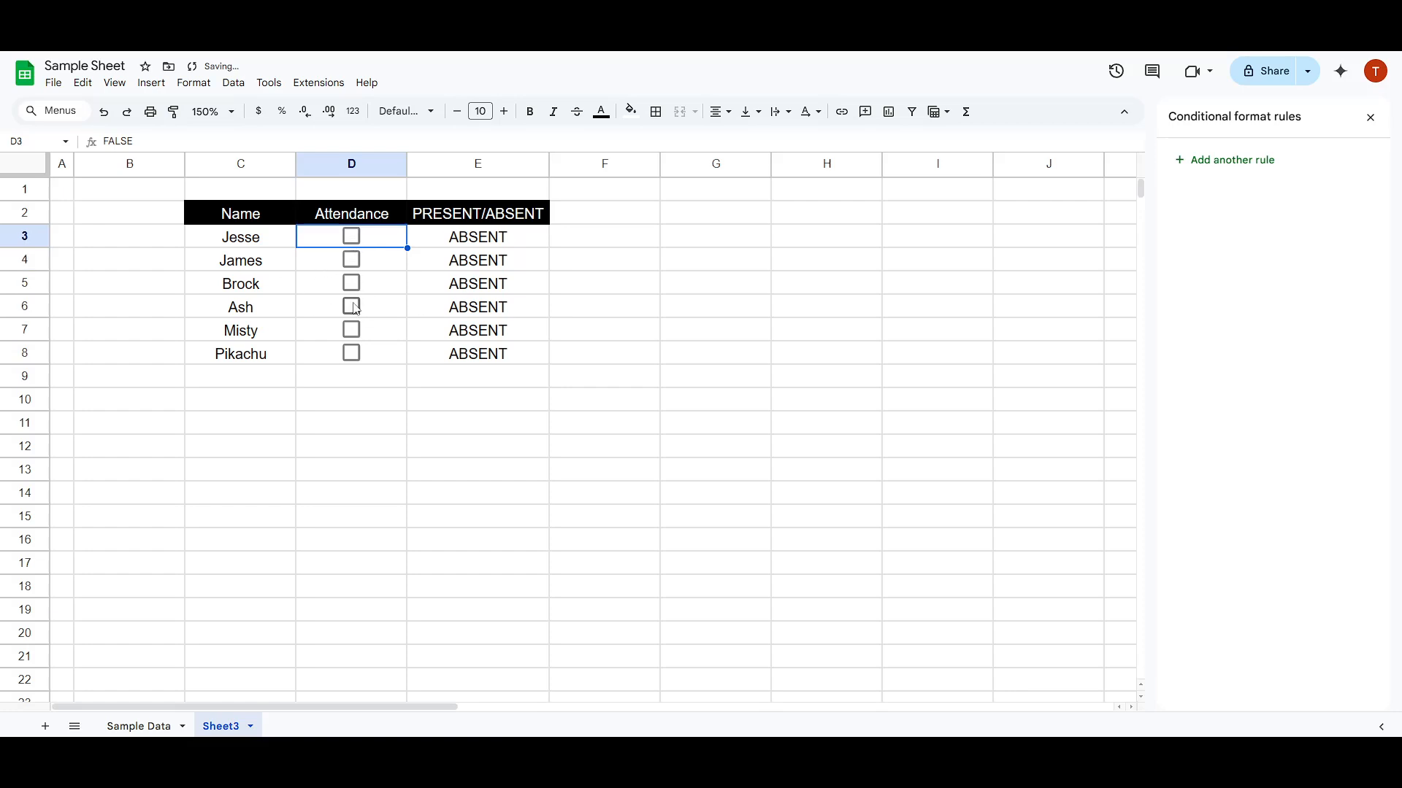
click(252, 246)
drag(289, 241, 452, 240)
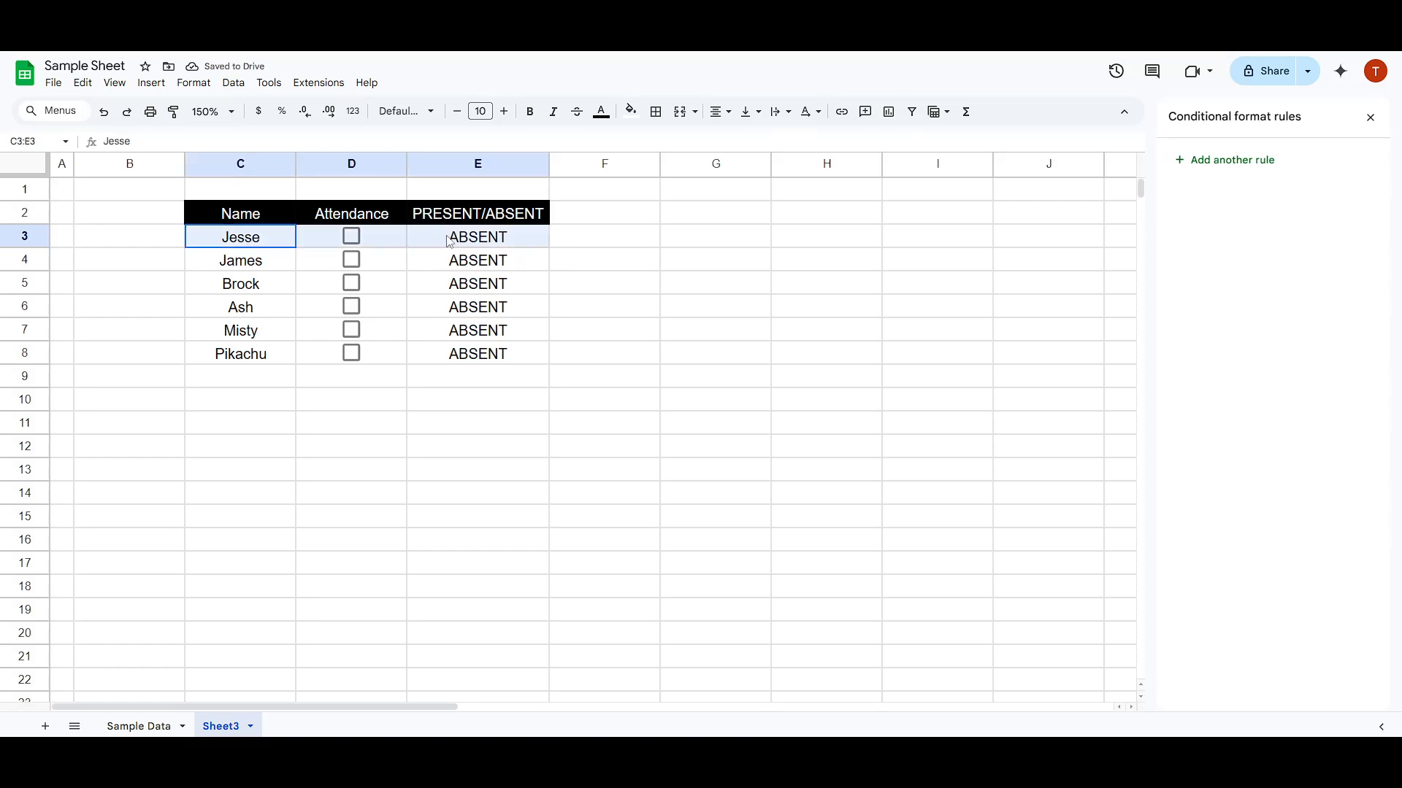
click(481, 362)
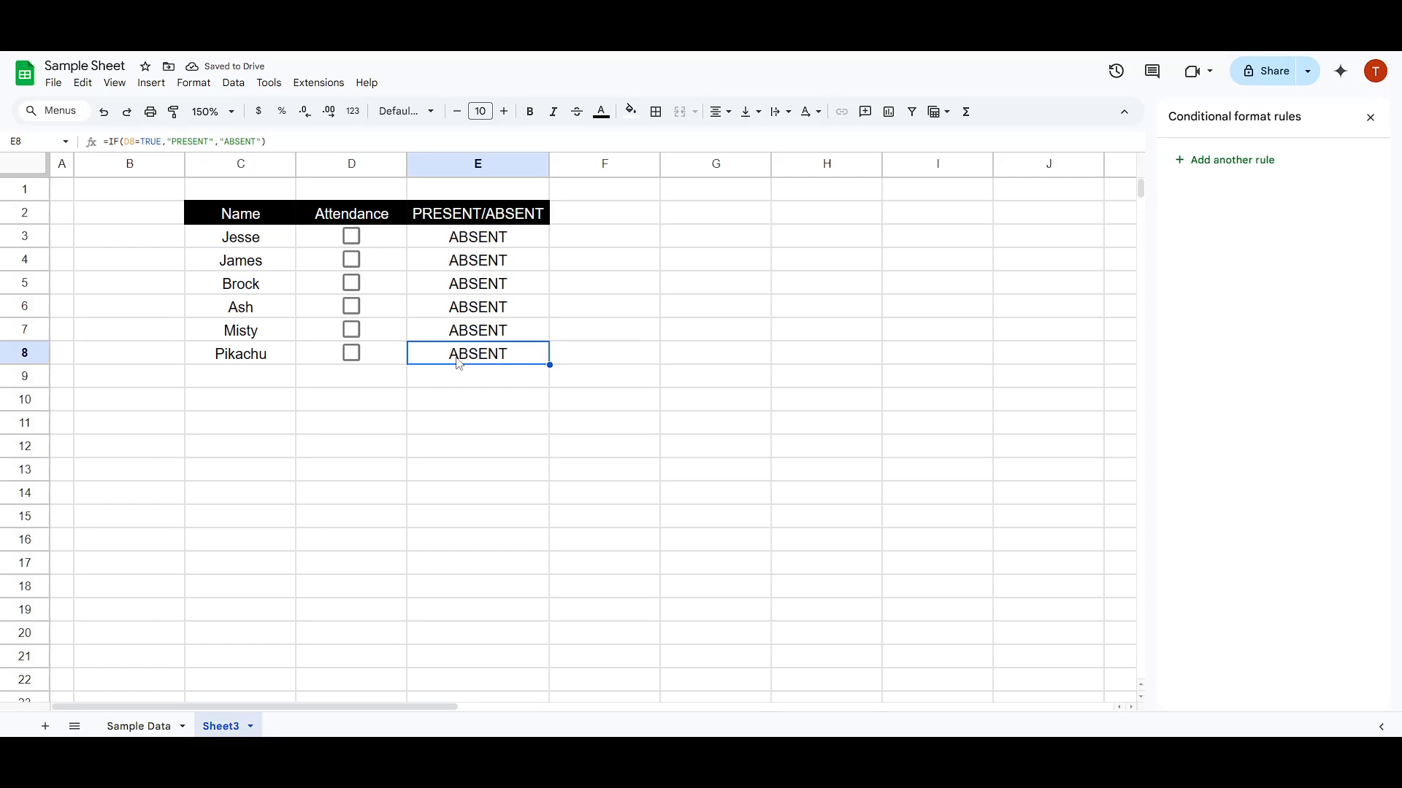
drag(419, 354, 239, 248)
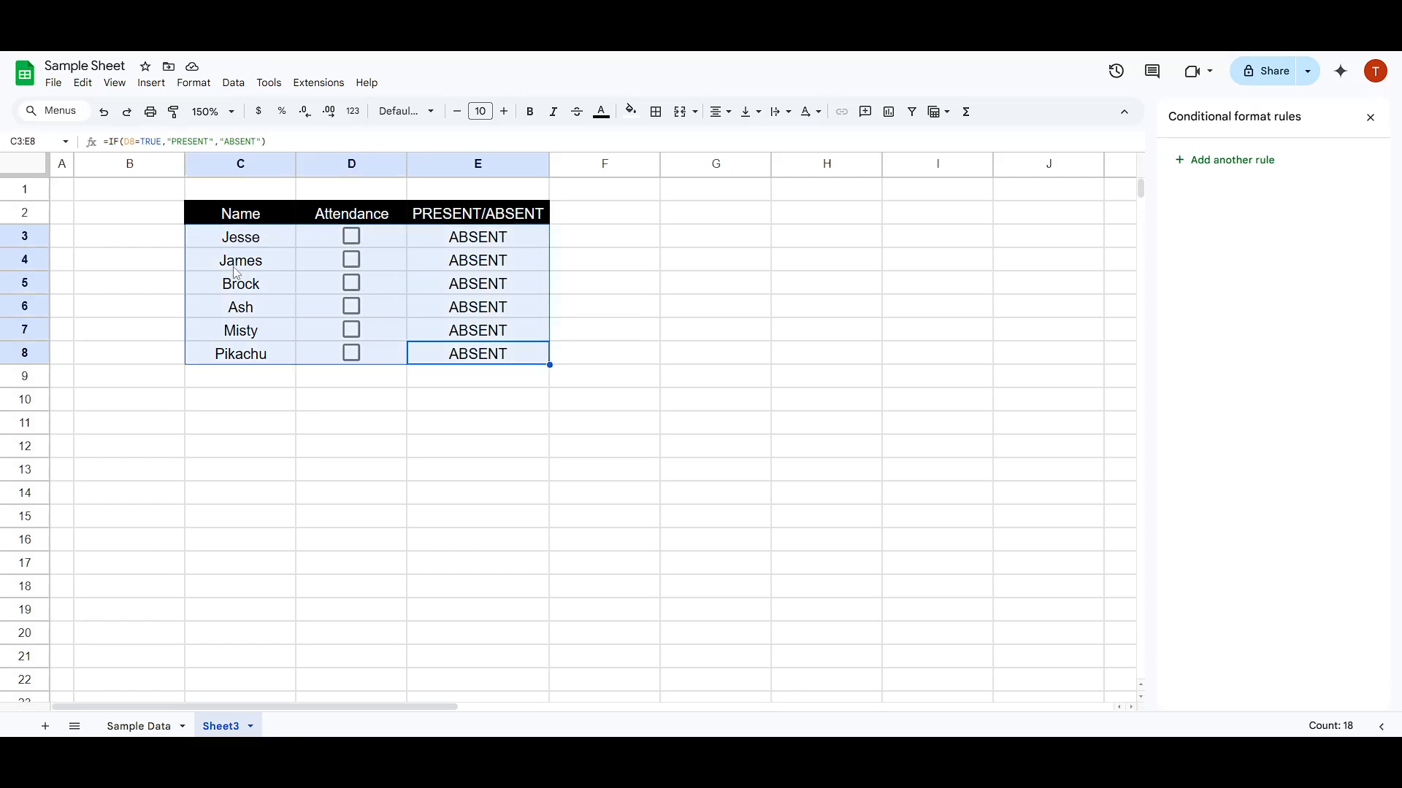
click(413, 381)
click(251, 356)
drag(250, 356, 449, 238)
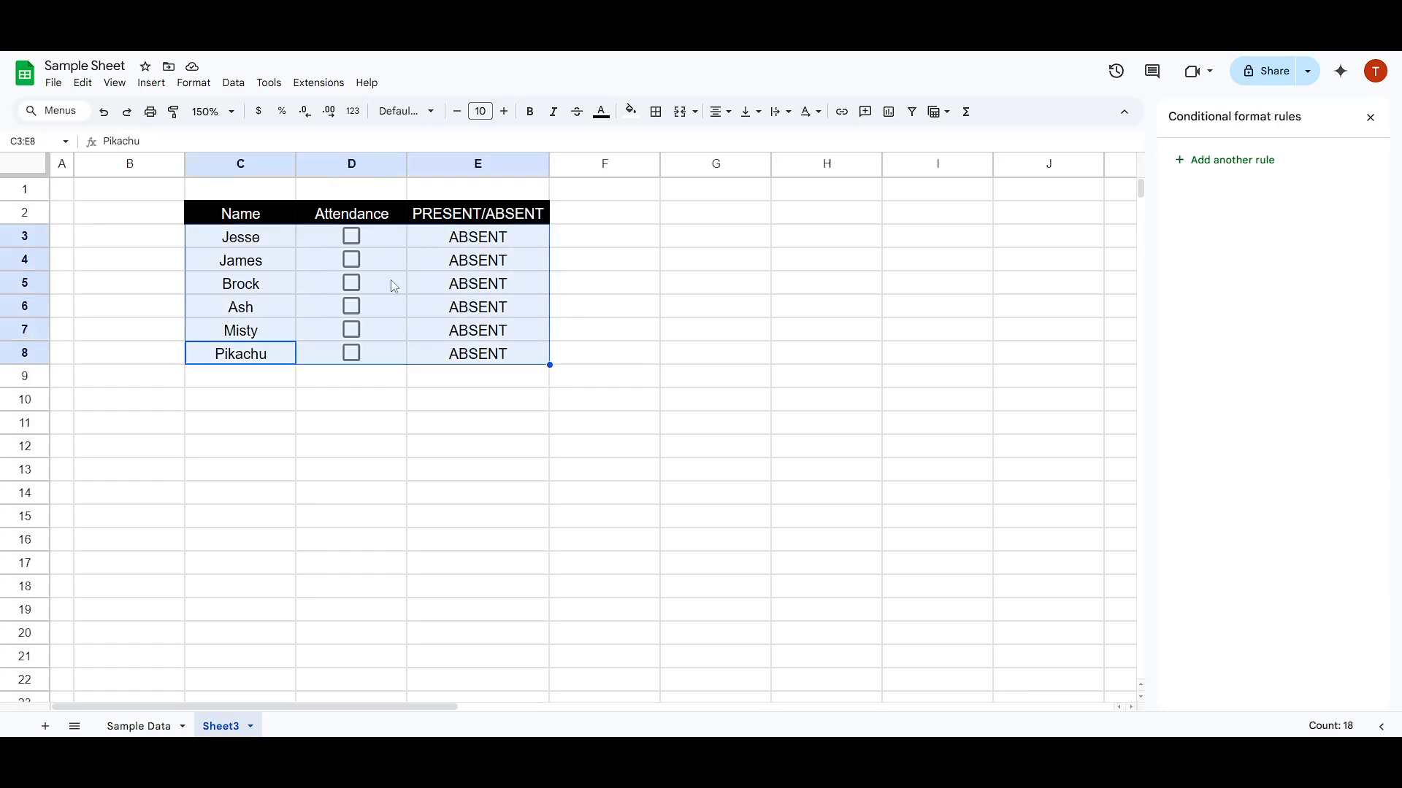
click(387, 307)
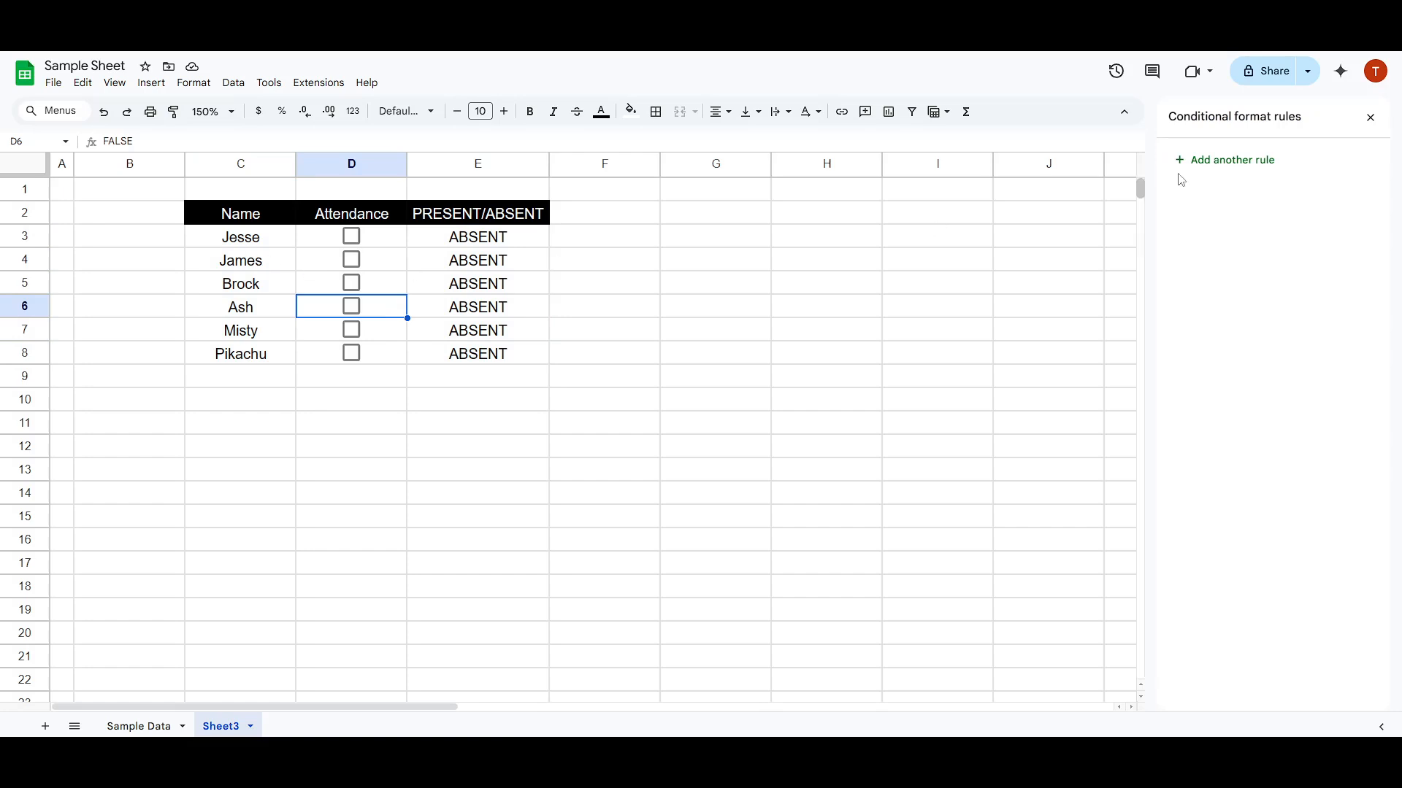
- Close the conditional format rules and set the sheet zoom to 200%
click(1369, 117)
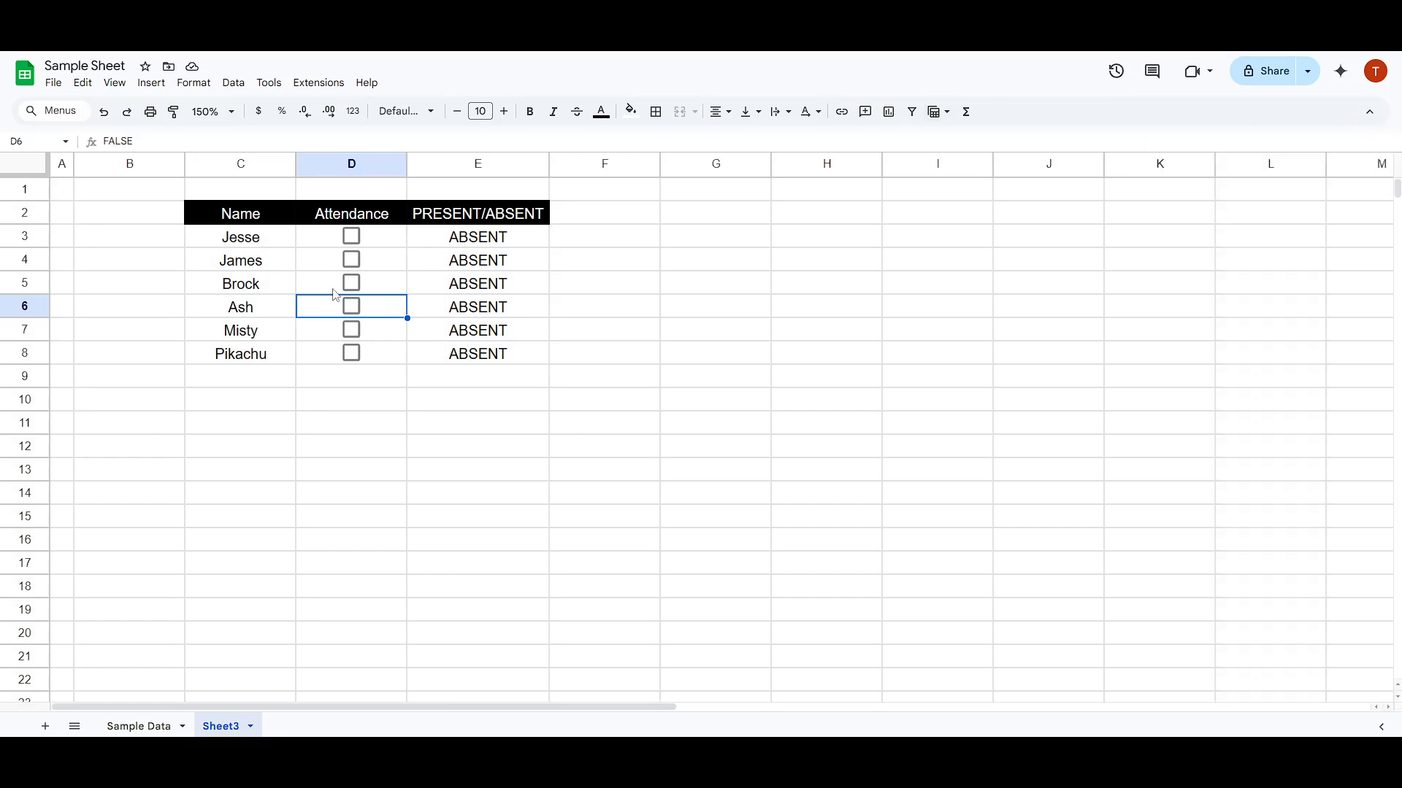
click(209, 112)
click(210, 279)
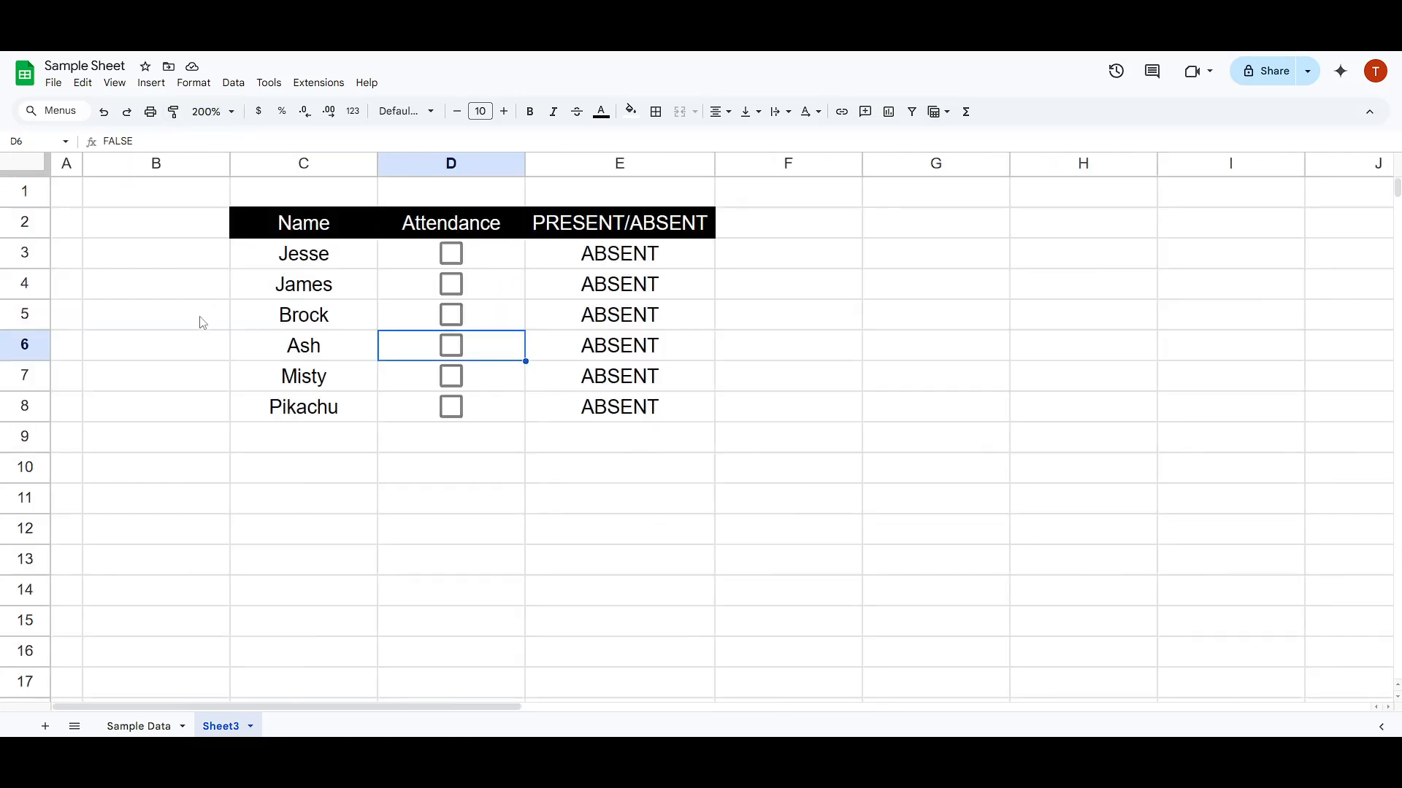
- Start a conditional formatting rule for C3:E8 with the condition "Custom formula is"
drag(303, 259, 620, 417)
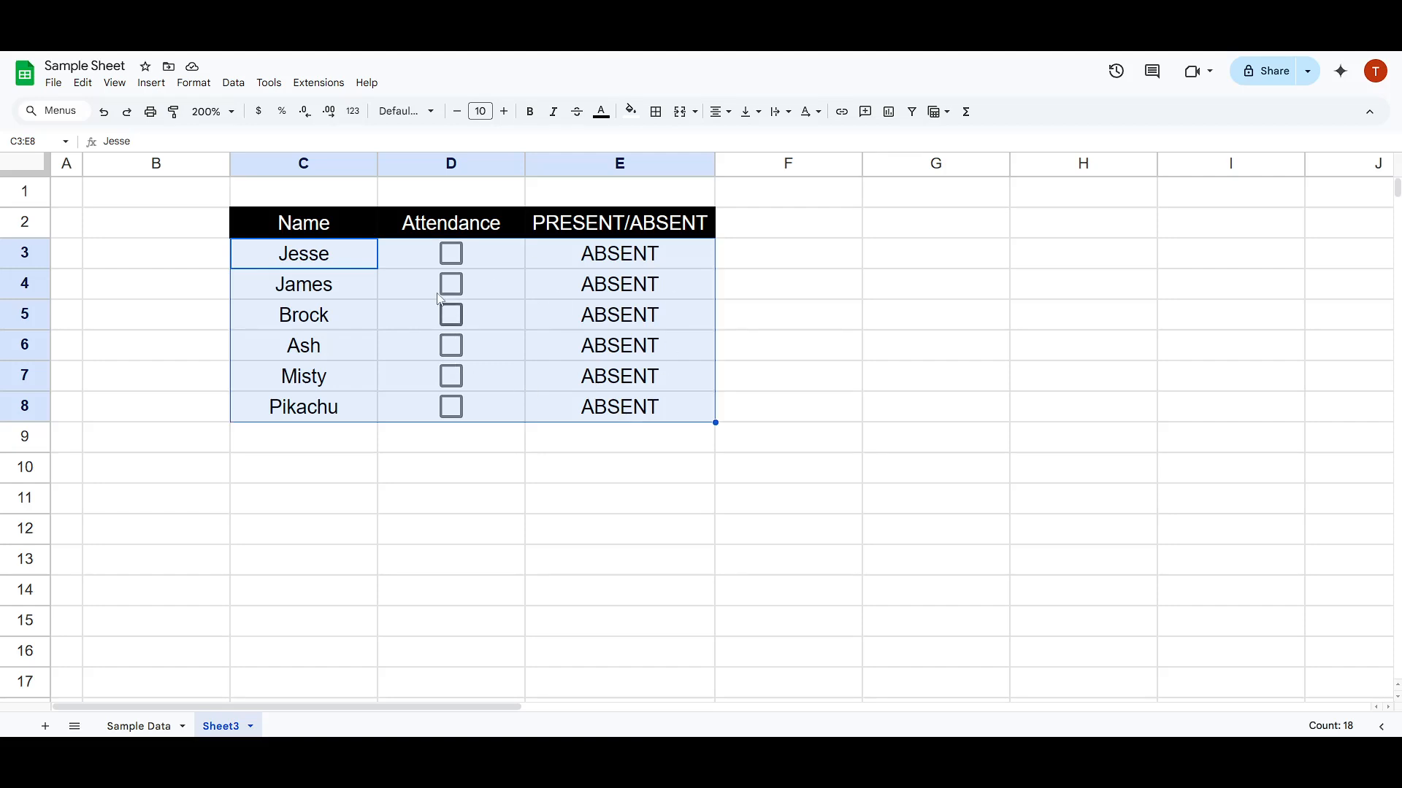
click(194, 83)
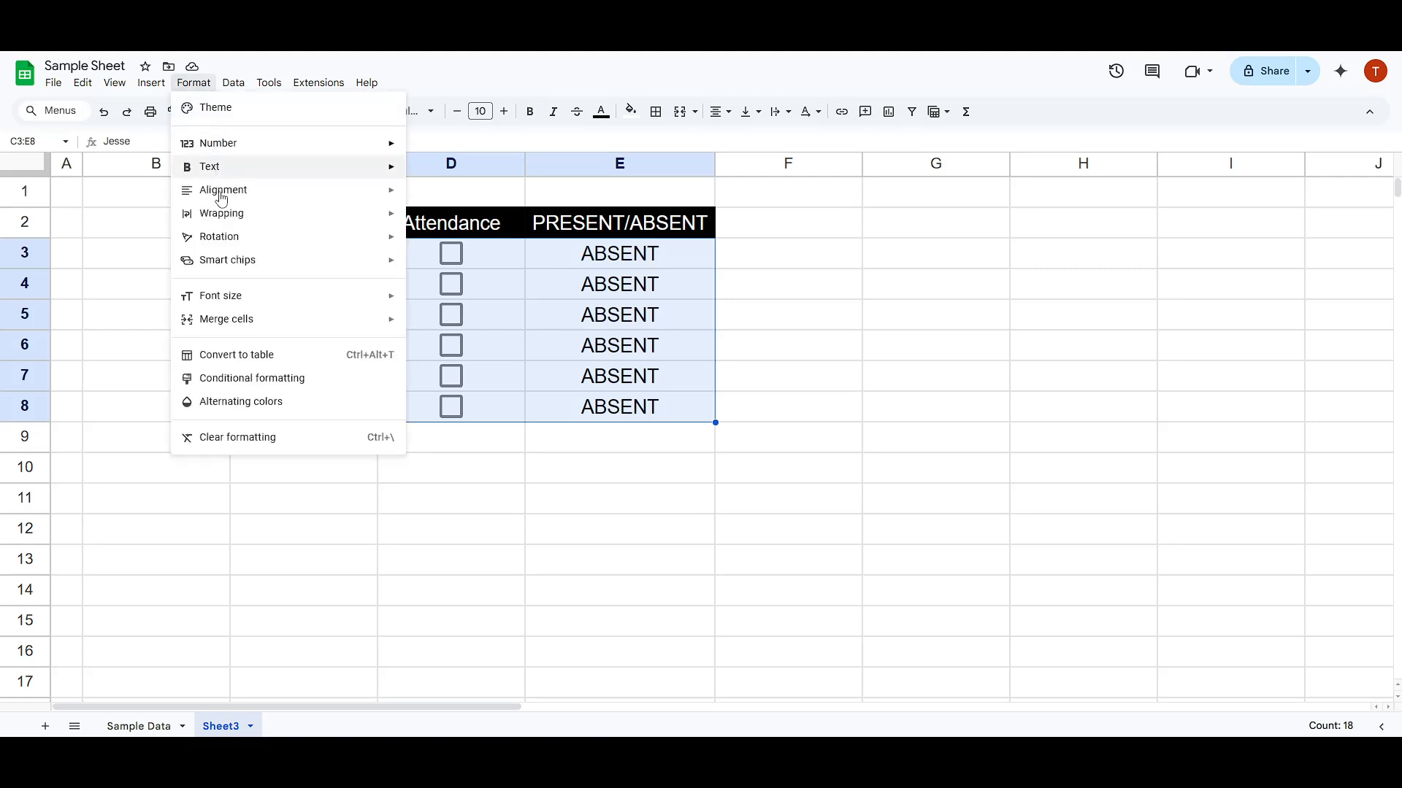
click(240, 380)
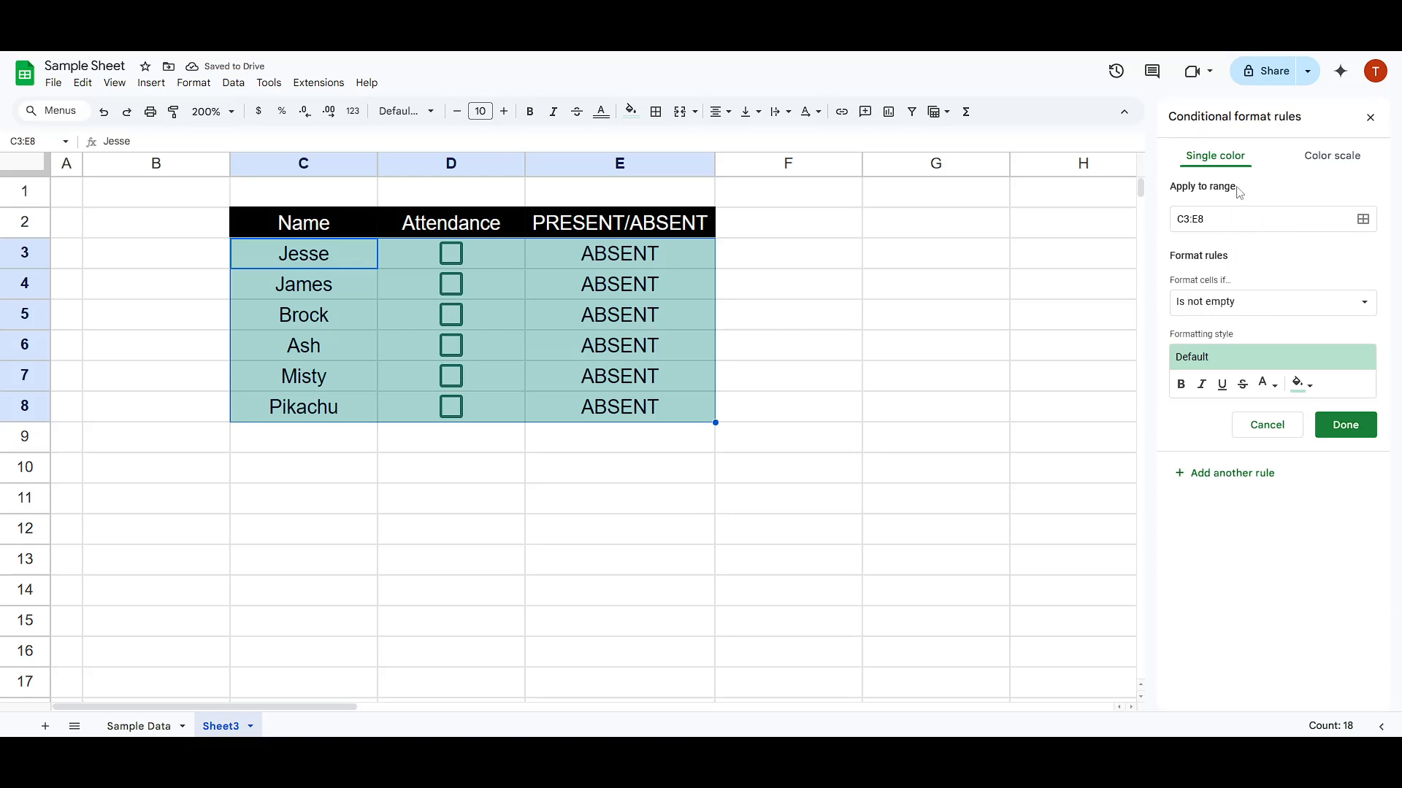
click(1228, 304)
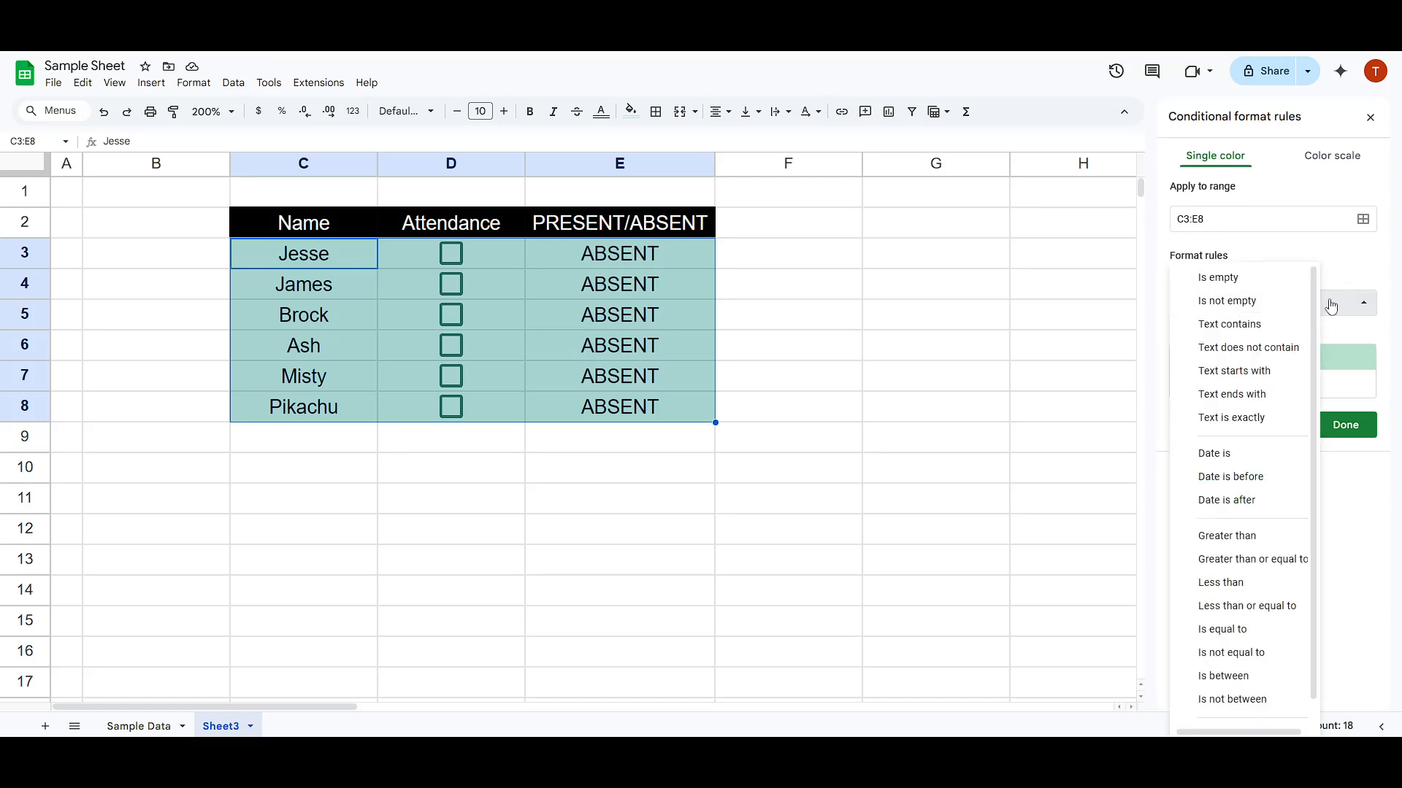
scroll(1238, 409, down, 1)
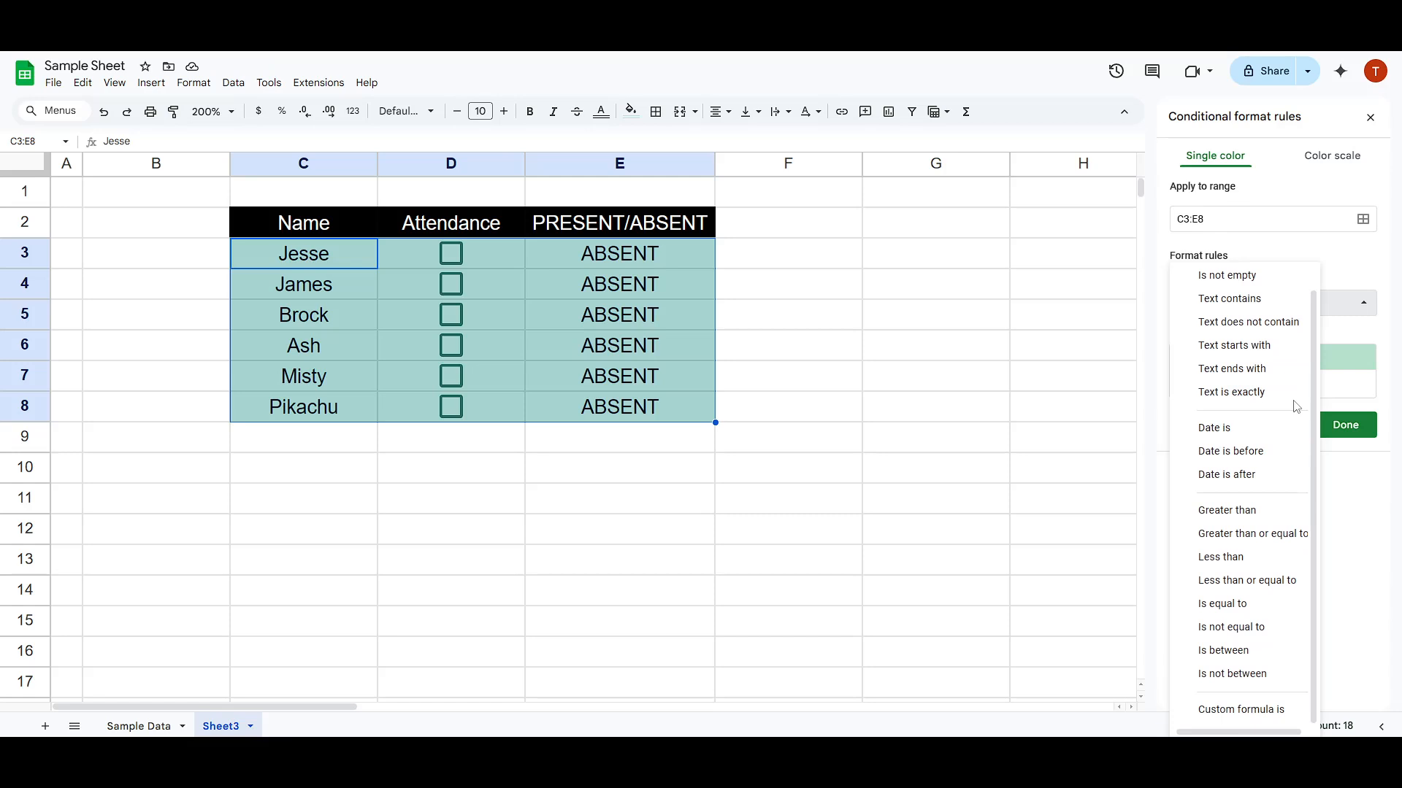
click(1362, 302)
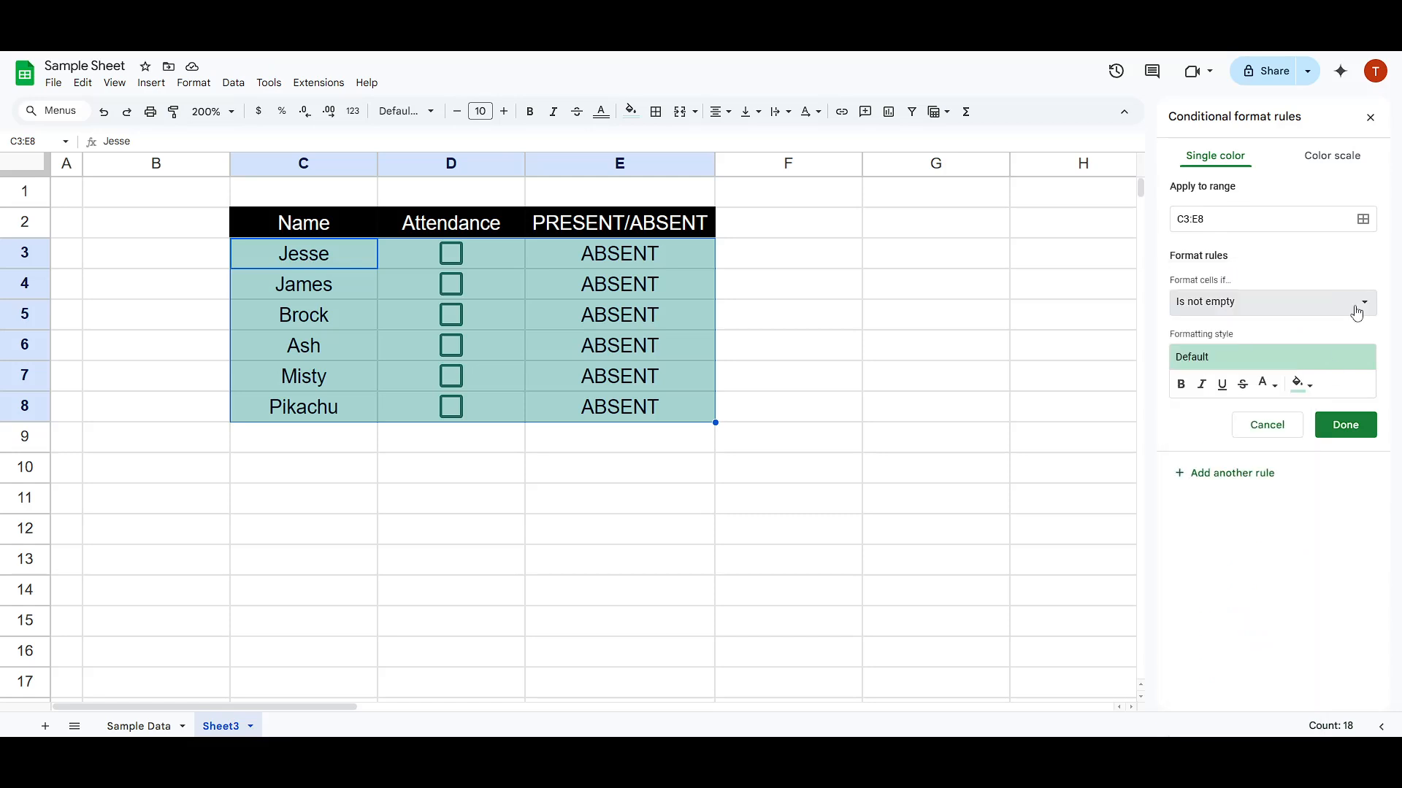
click(1226, 305)
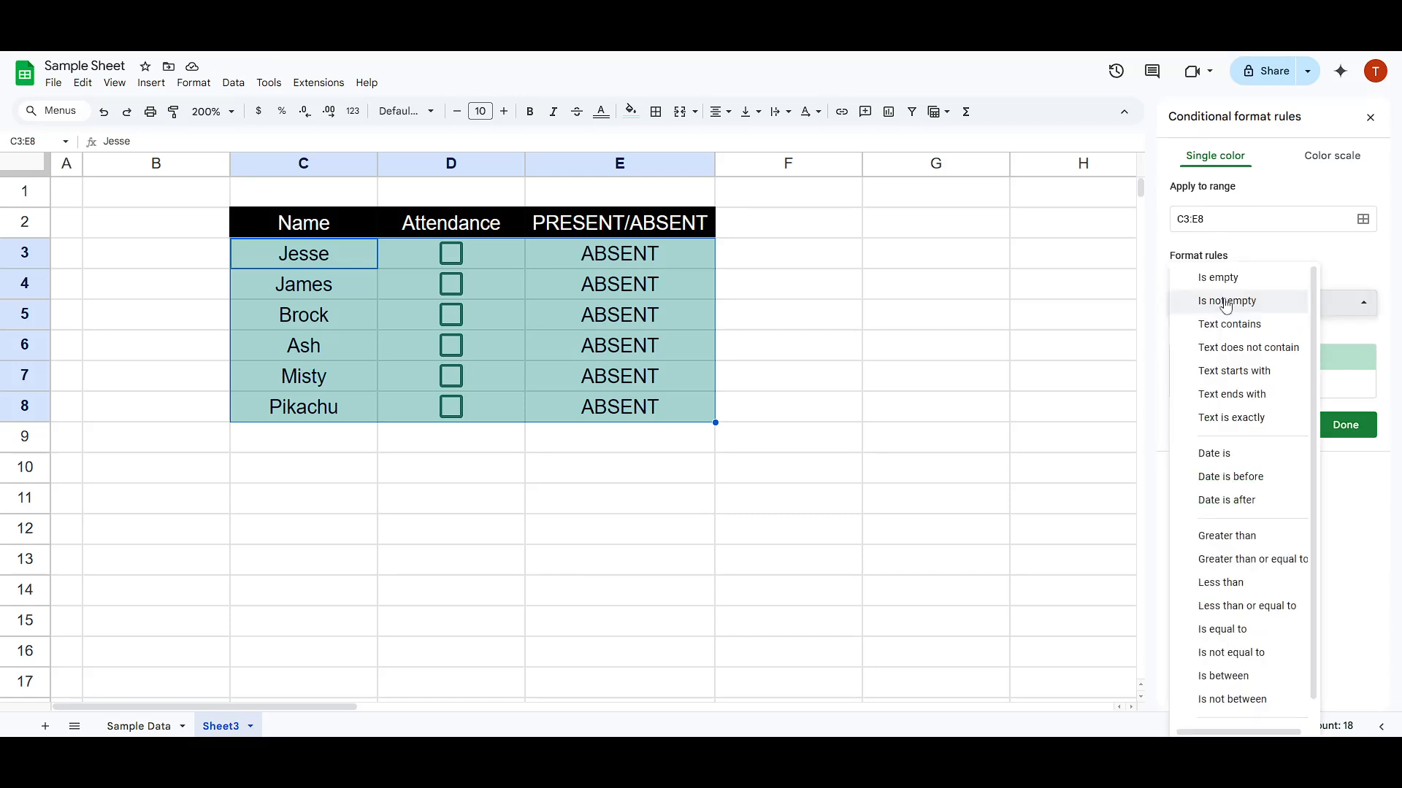
scroll(1241, 467, down, 1)
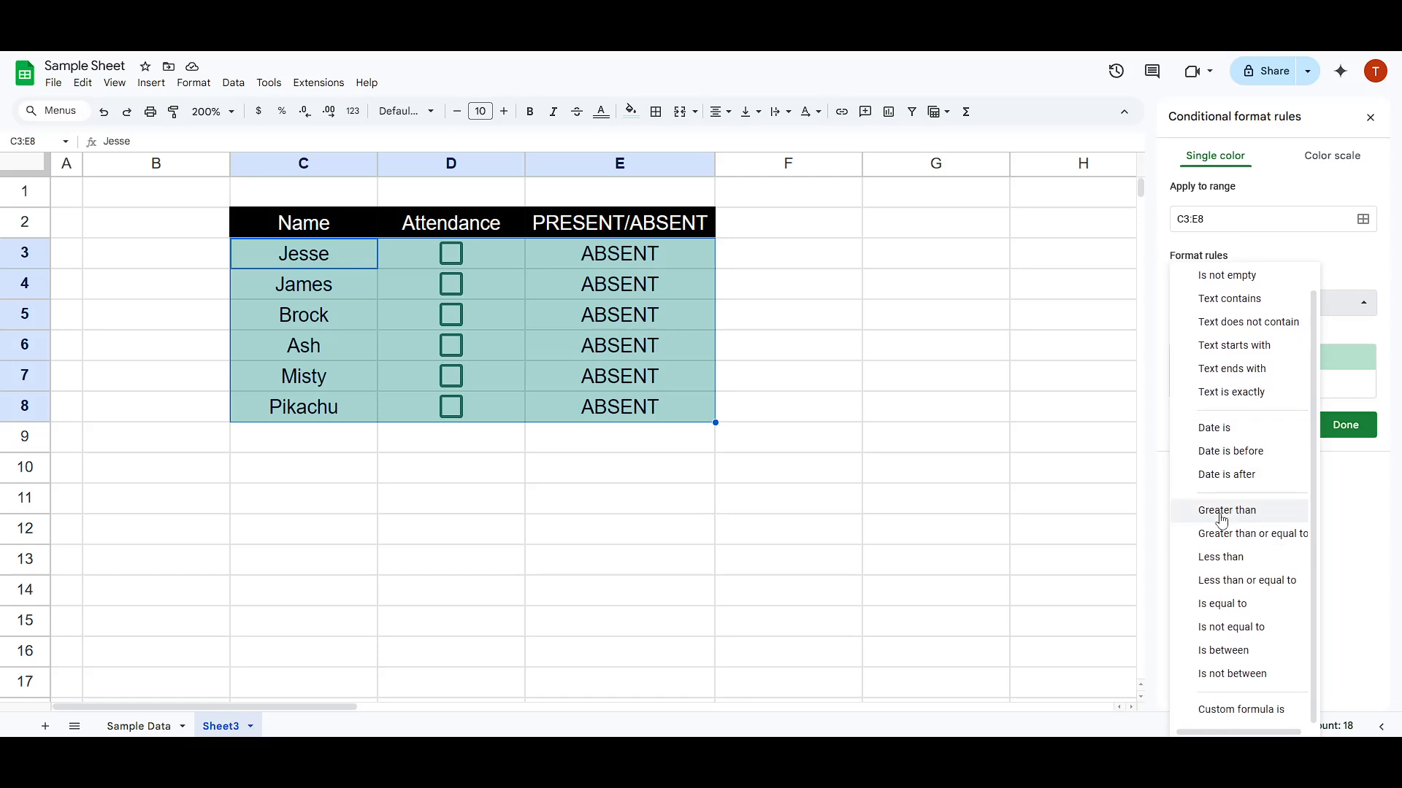
click(1224, 713)
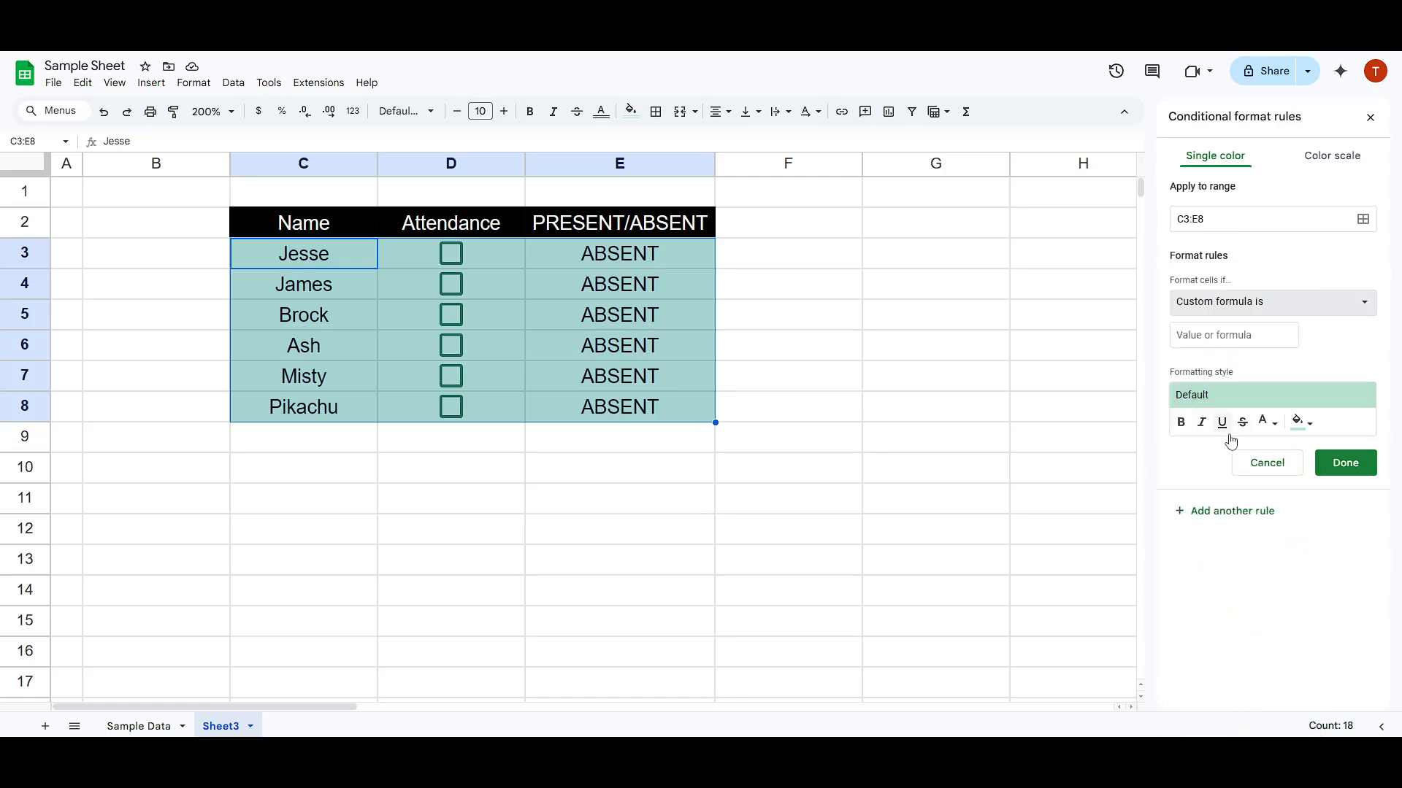
- Enter =$E3="PRESENT" as the rule's custom formula
click(1249, 340)
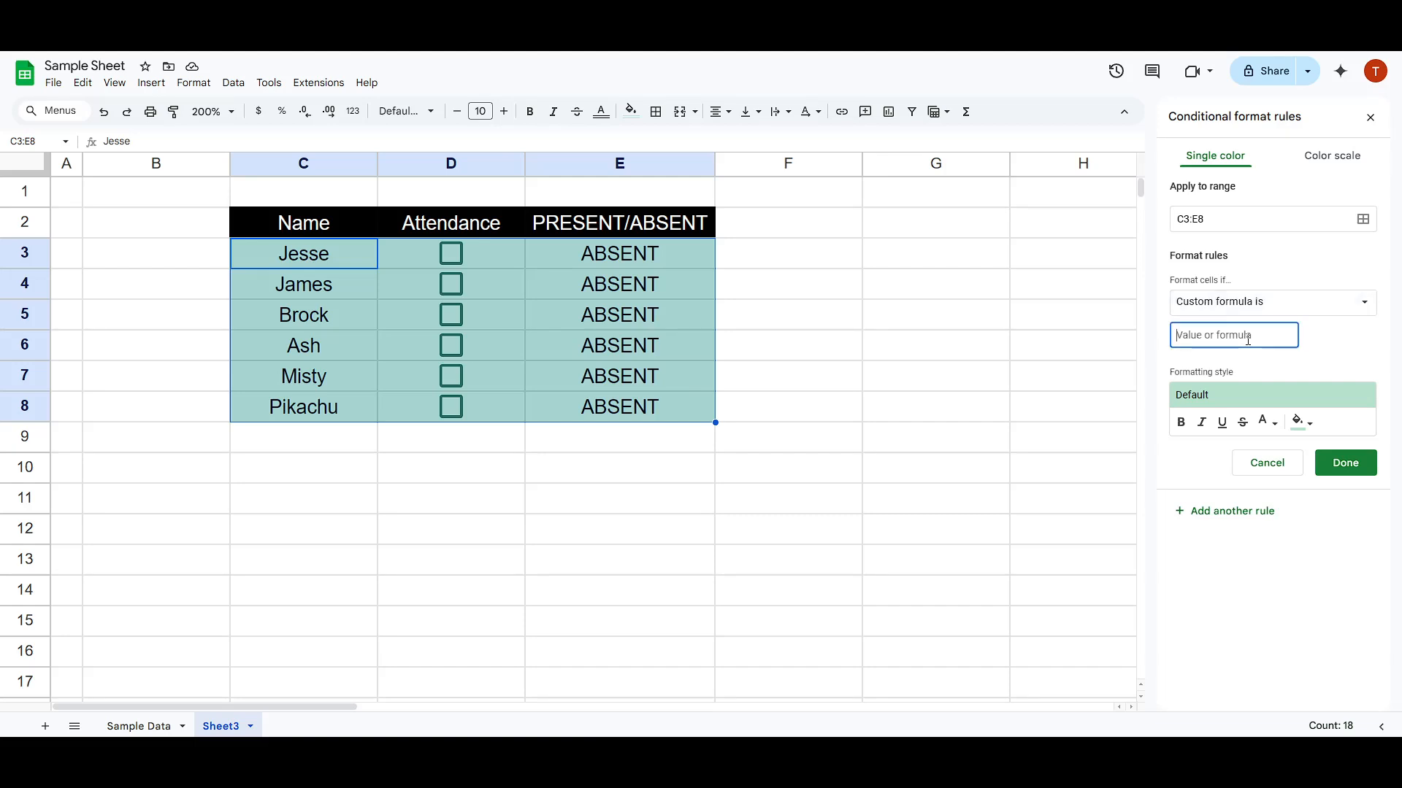
text(=)
click(620, 257)
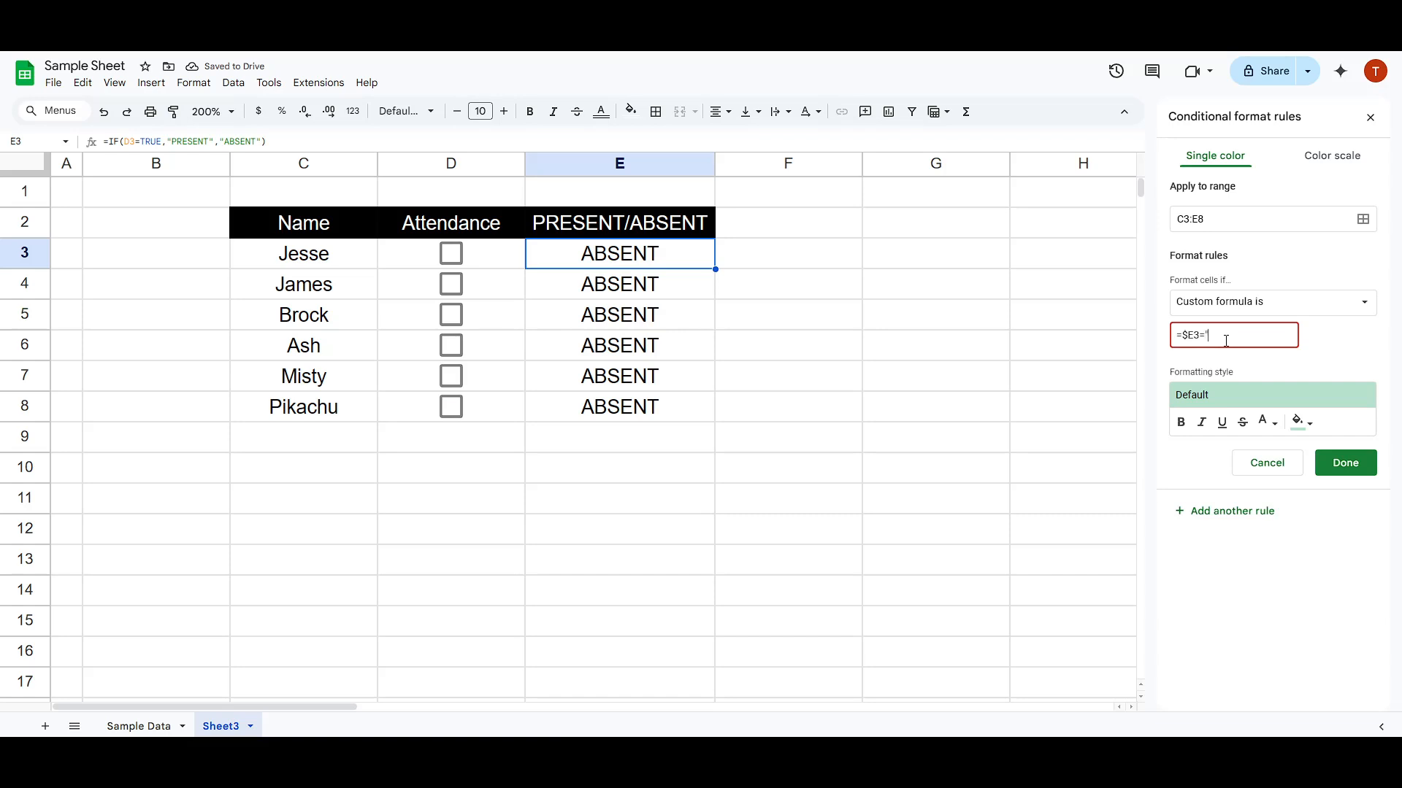
text(RESENT)
drag(1193, 337, 1181, 336)
click(1184, 335)
click(1187, 336)
click(1222, 338)
drag(1268, 334, 1183, 337)
click(1278, 336)
drag(1259, 336, 1163, 343)
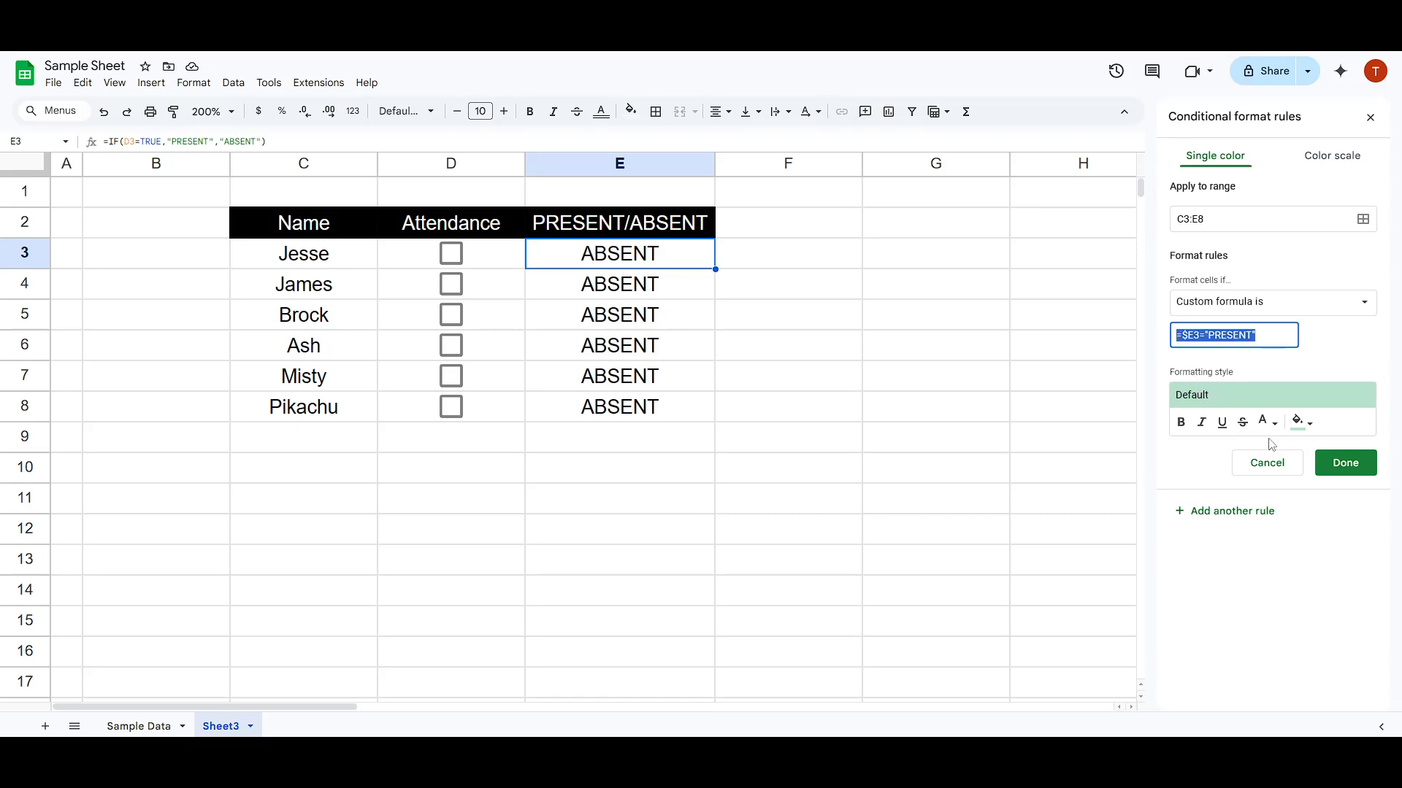
- Choose the light green custom fill colour for the formatting style and save the rule
click(1302, 421)
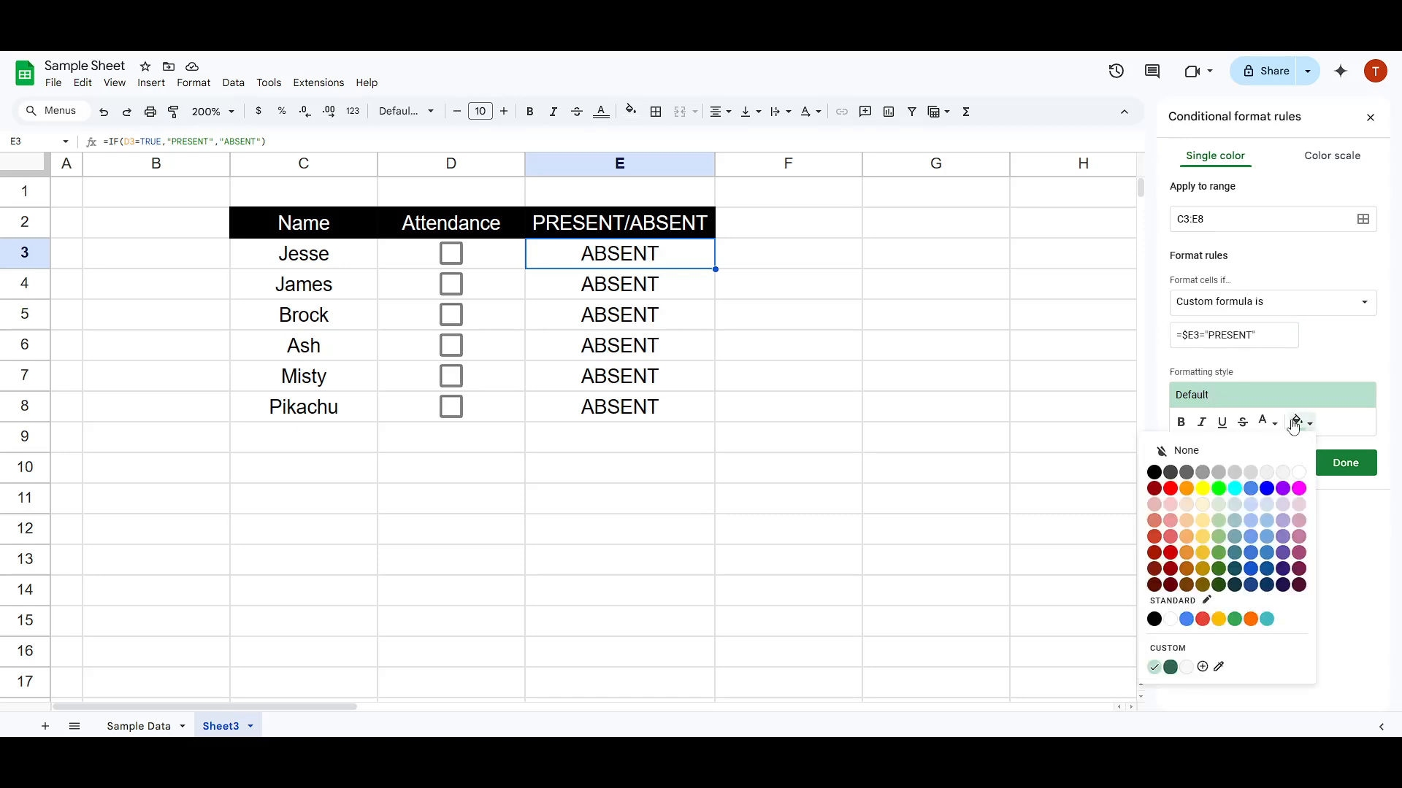
click(1266, 421)
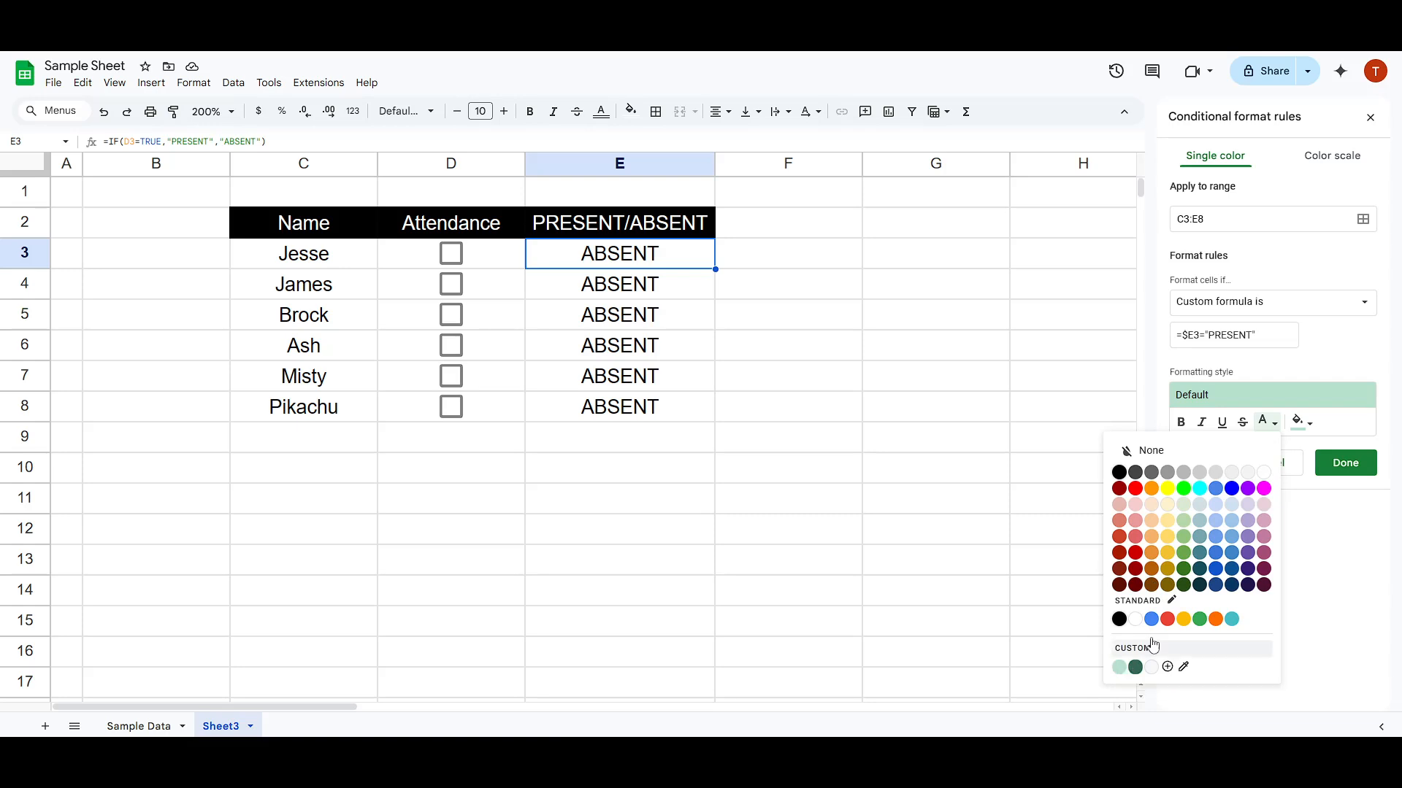
click(1304, 425)
click(1308, 430)
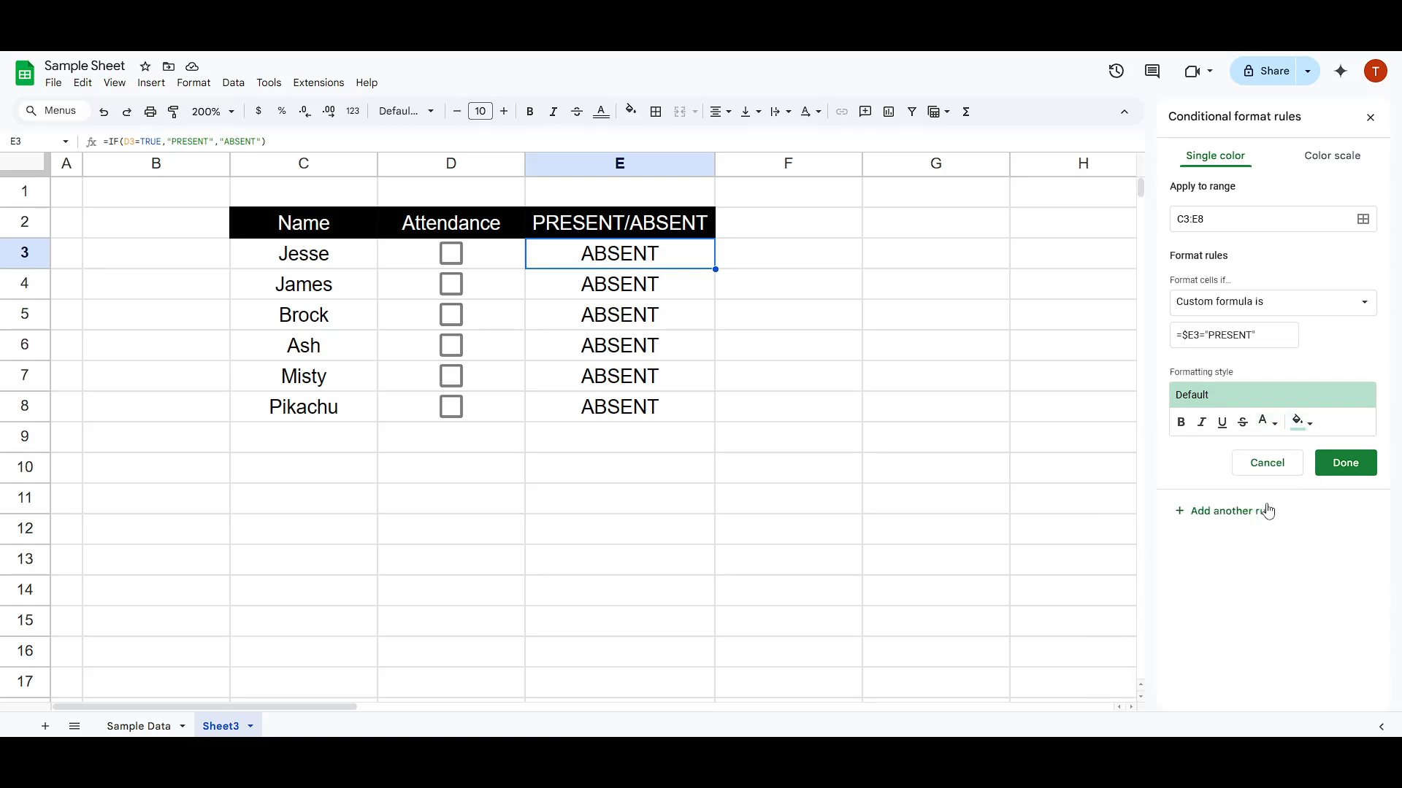
click(1301, 423)
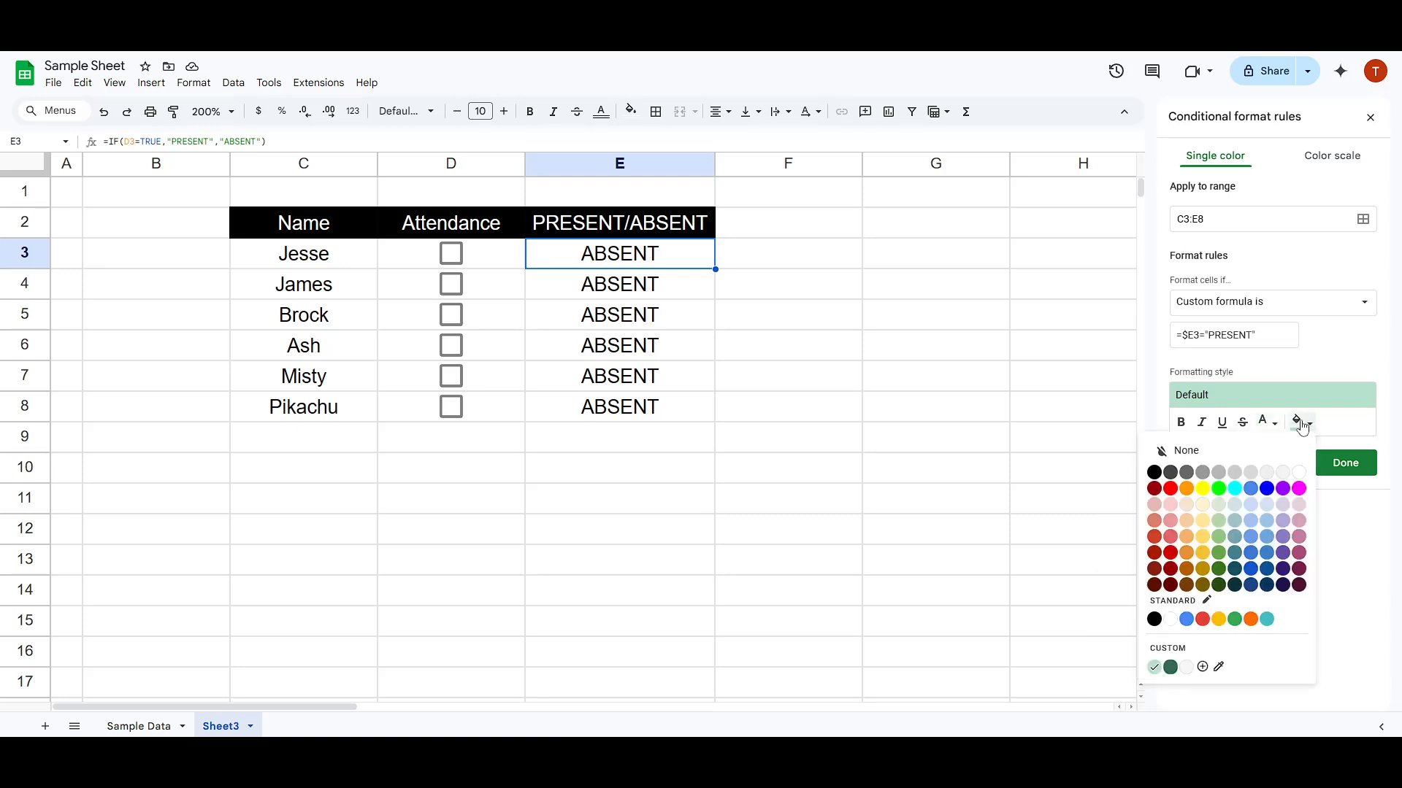
click(1154, 667)
click(1329, 468)
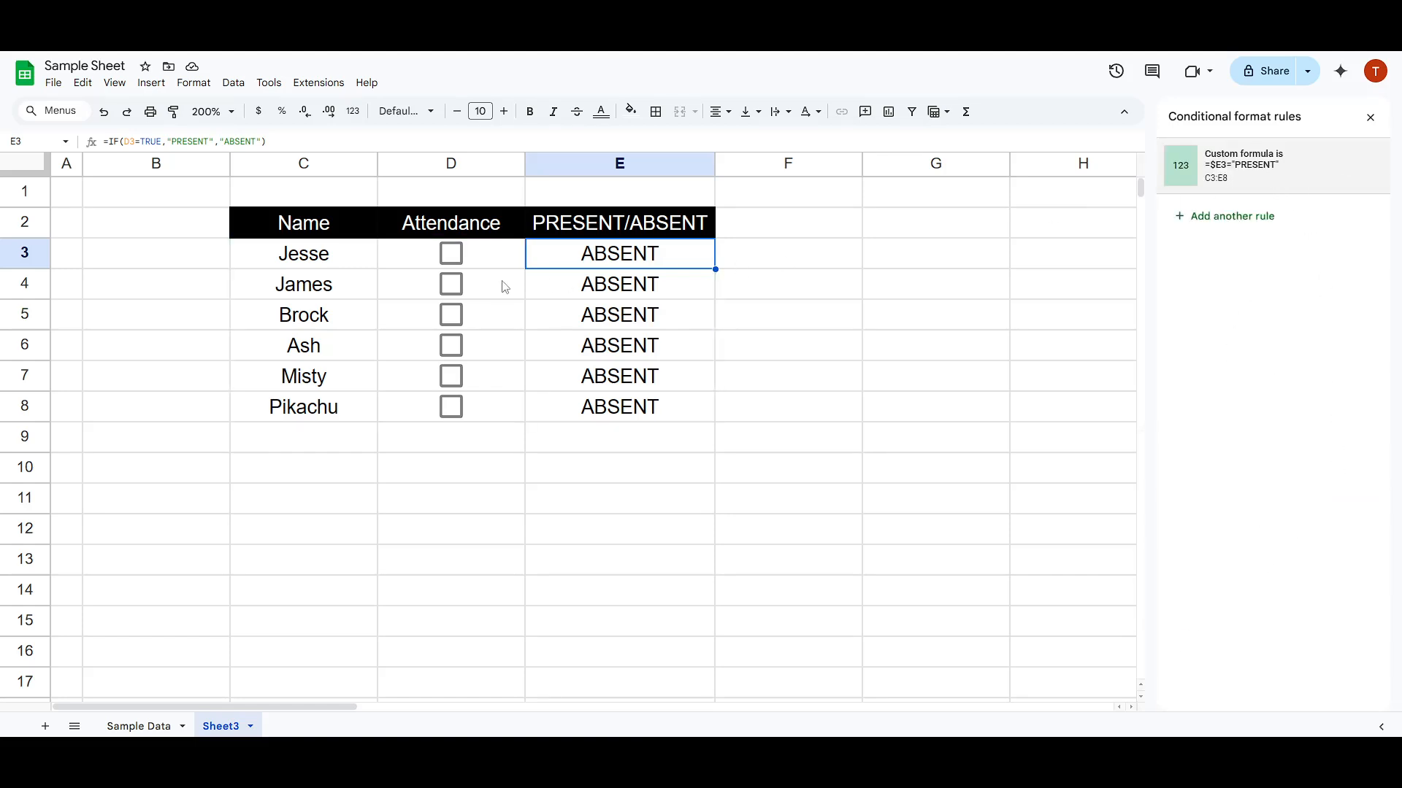
- Test the rule by ticking the attendance checkboxes in D3 and D5:D8, and ticking and clearing D4
click(447, 261)
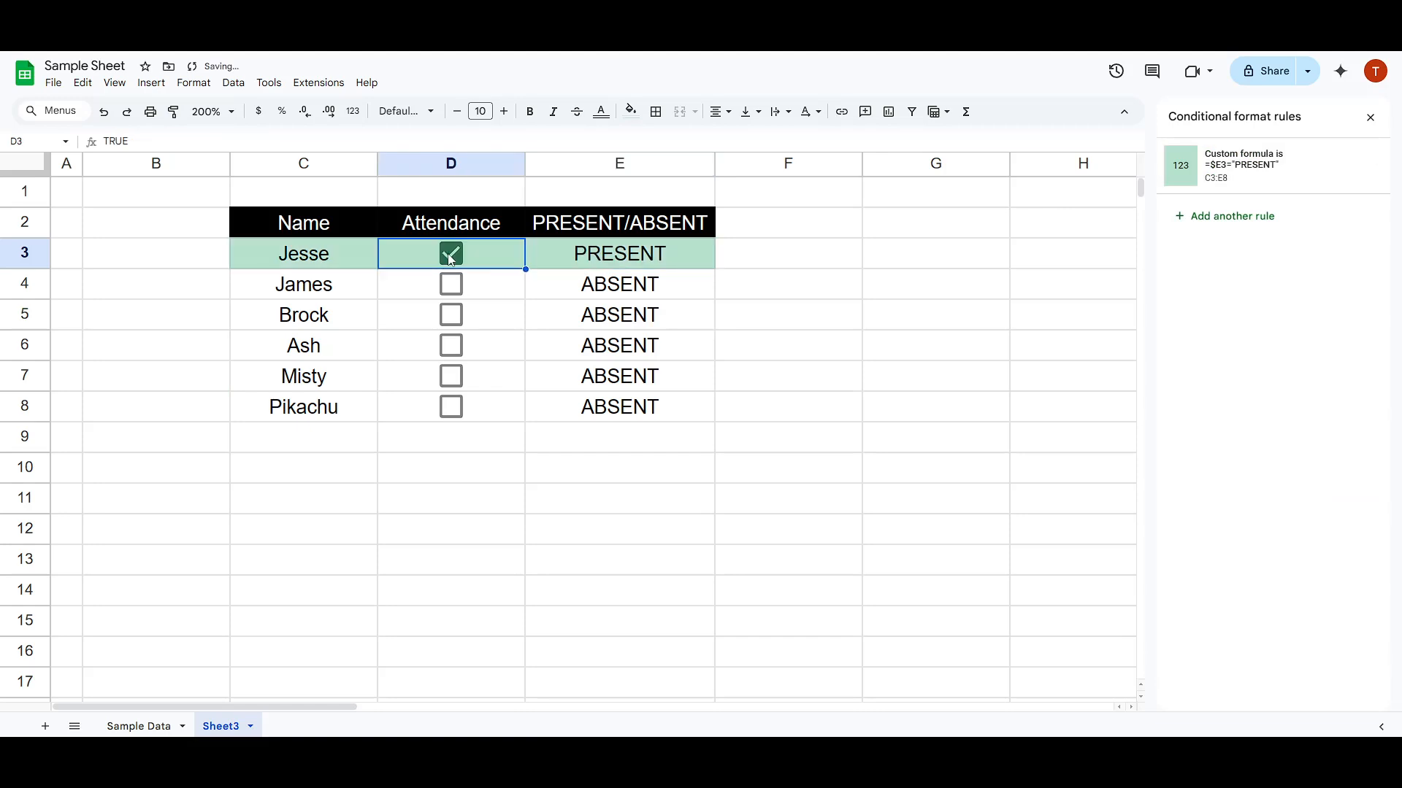
click(451, 286)
click(455, 323)
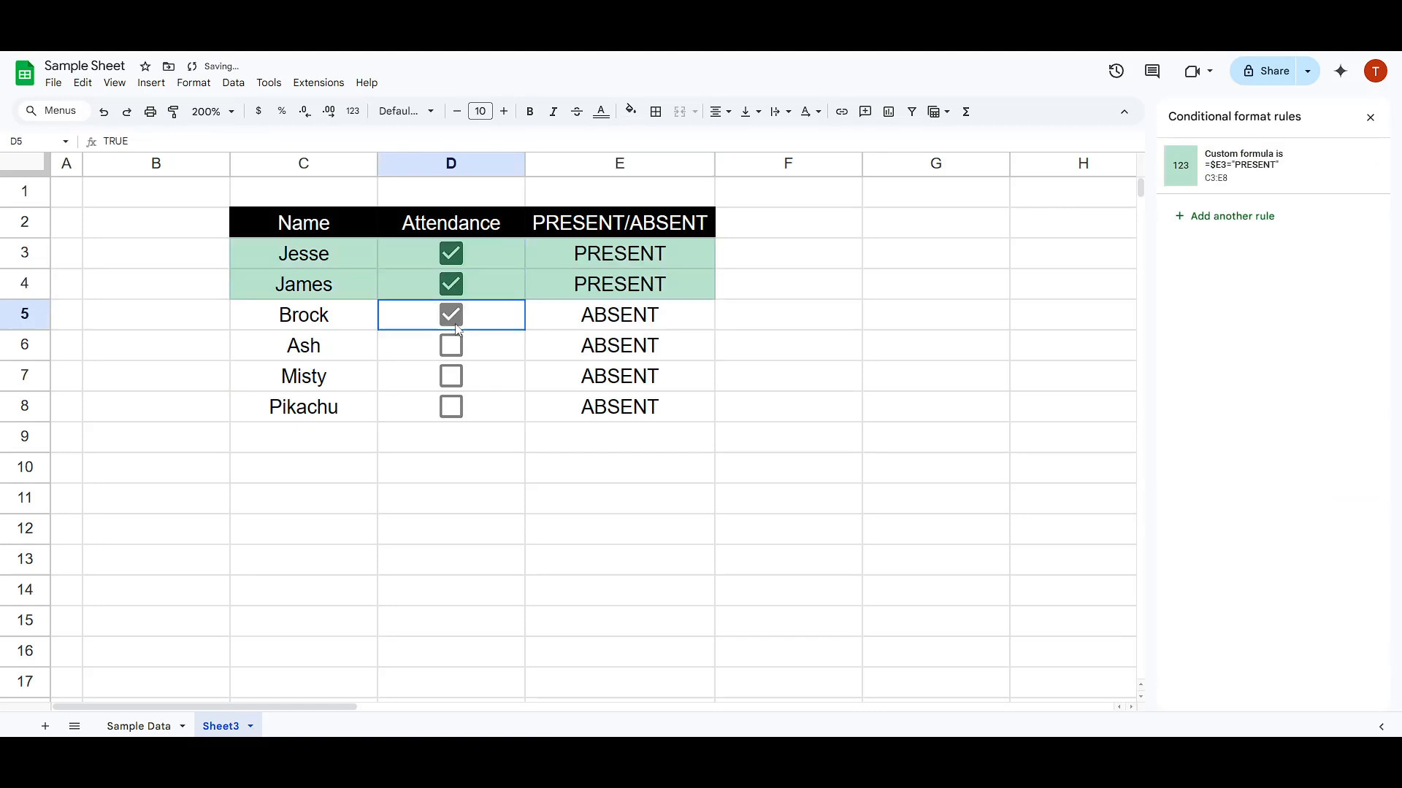
click(451, 288)
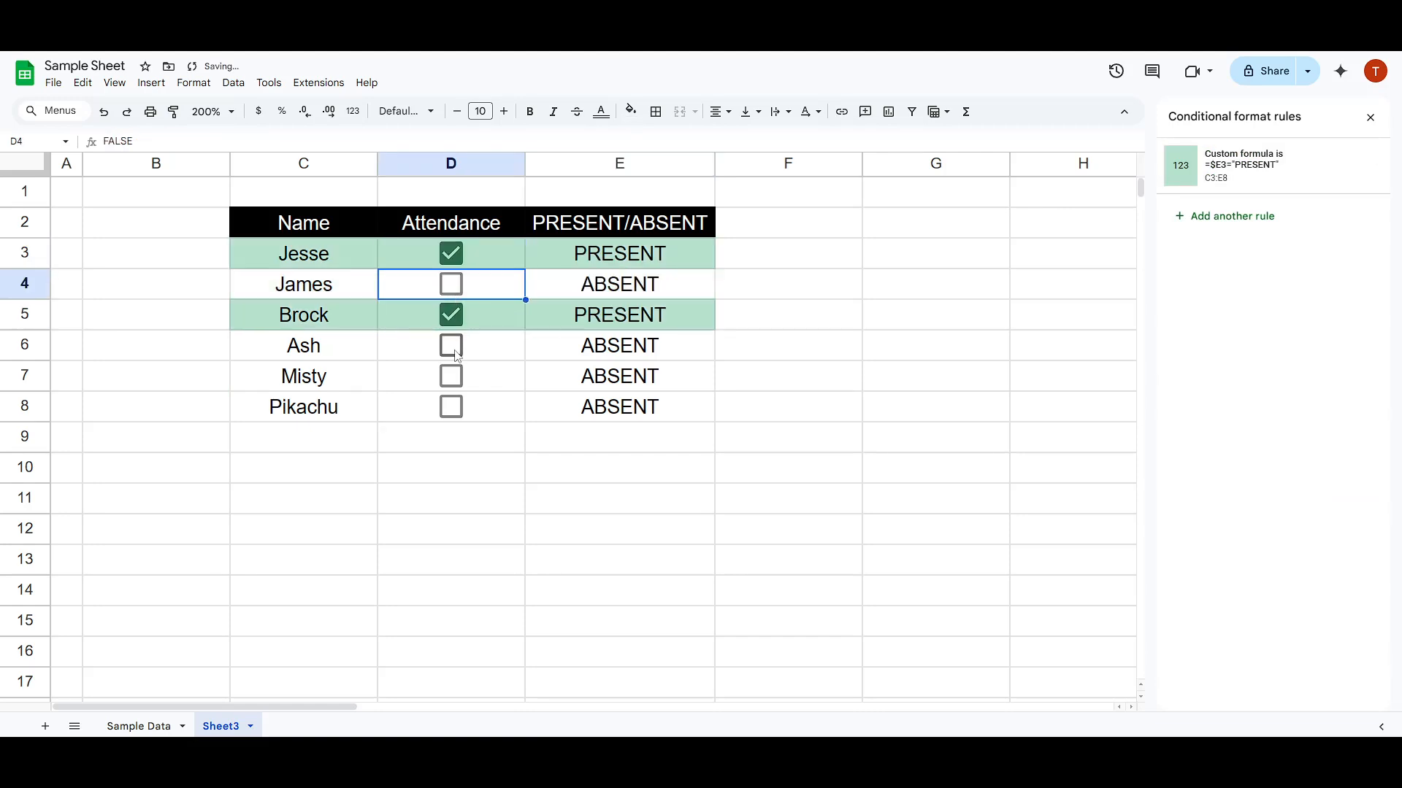
click(455, 380)
click(453, 418)
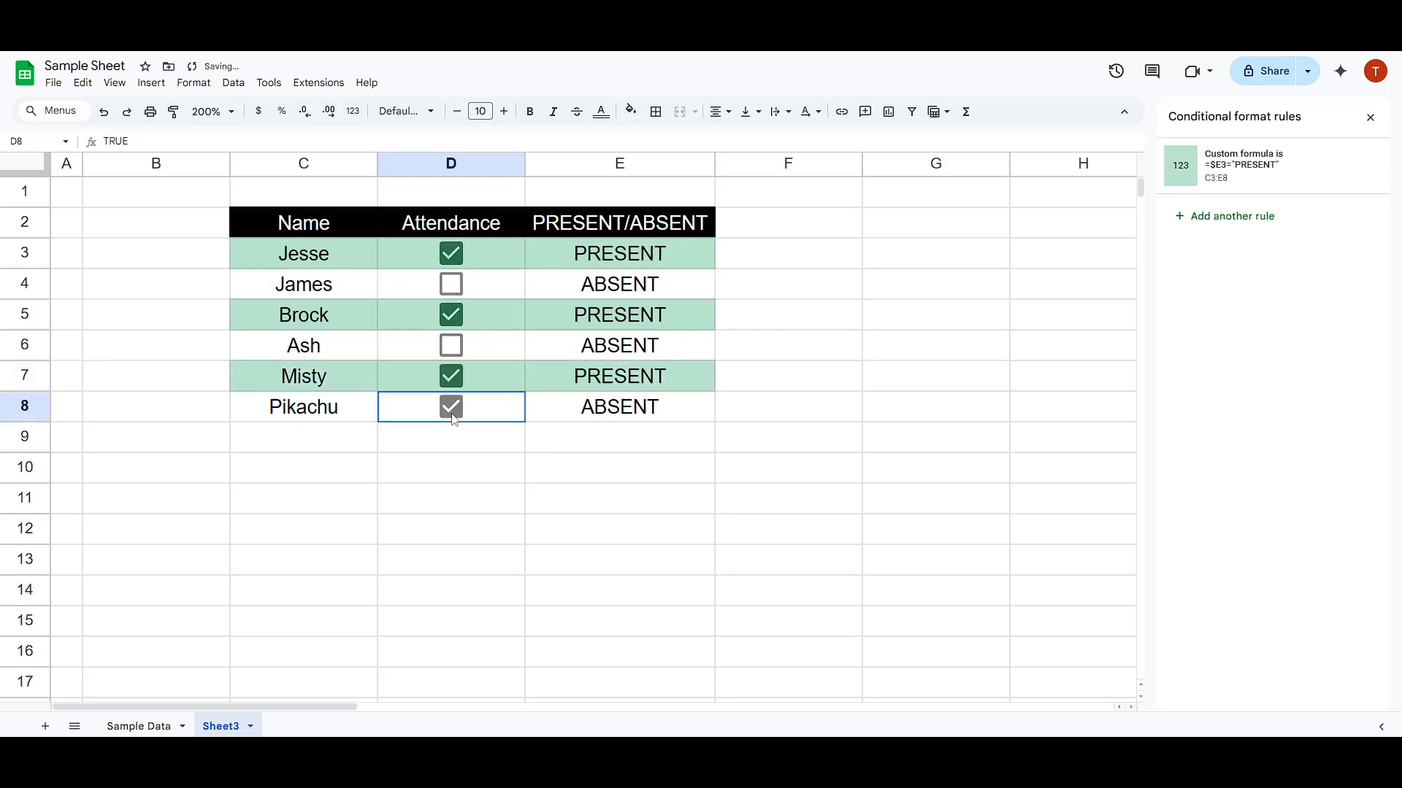
click(453, 346)
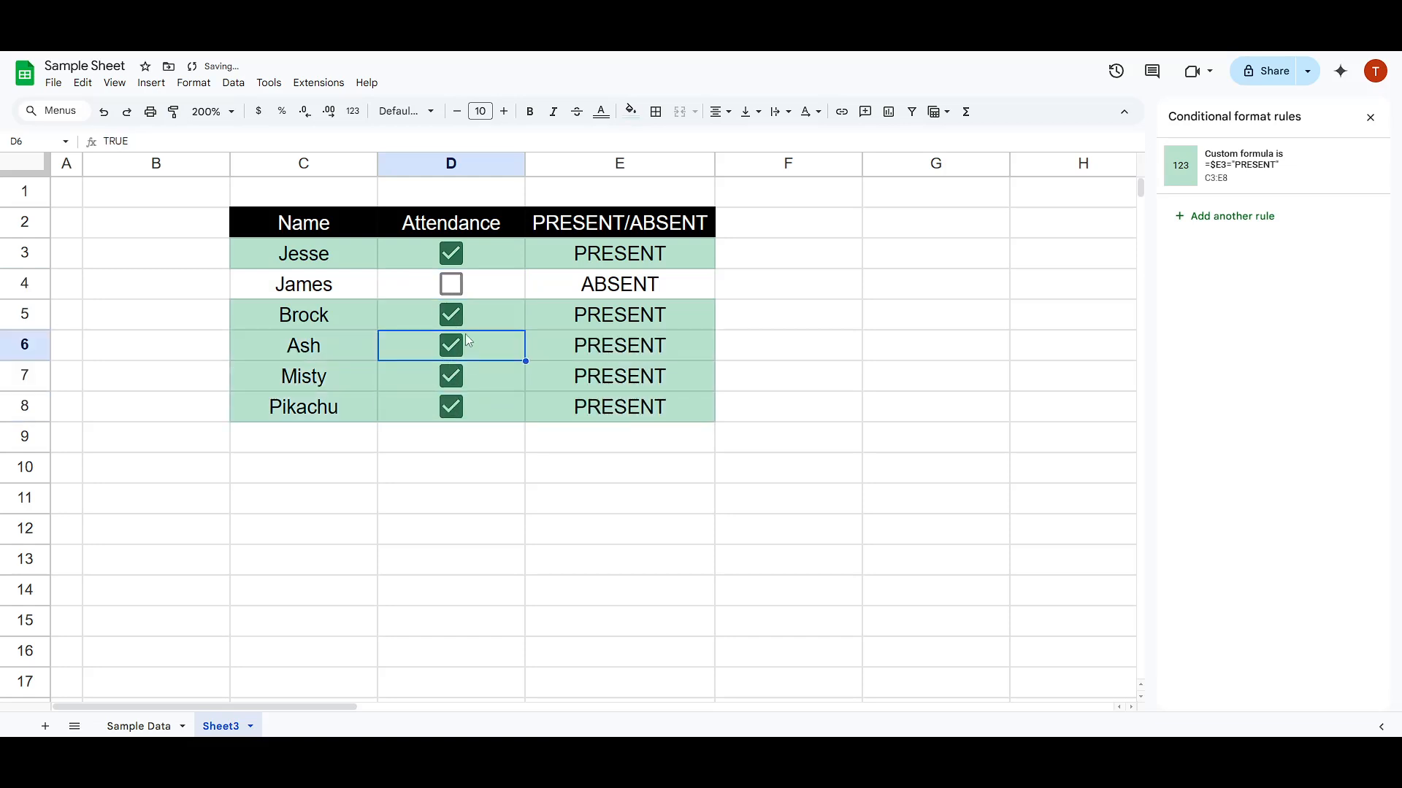
- Clear the attendance checkboxes in D7 and D5, and toggle D4 on and off again
click(451, 376)
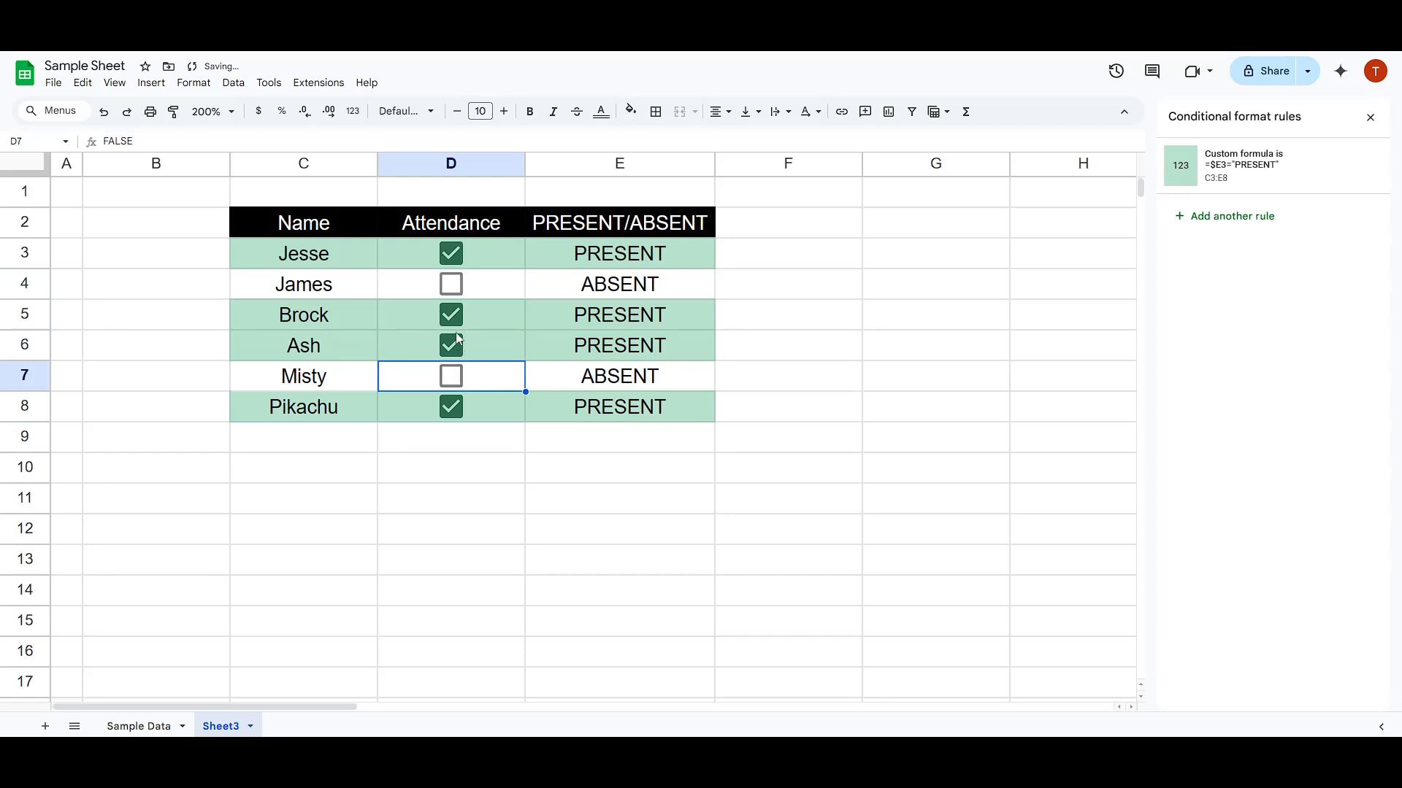
click(451, 284)
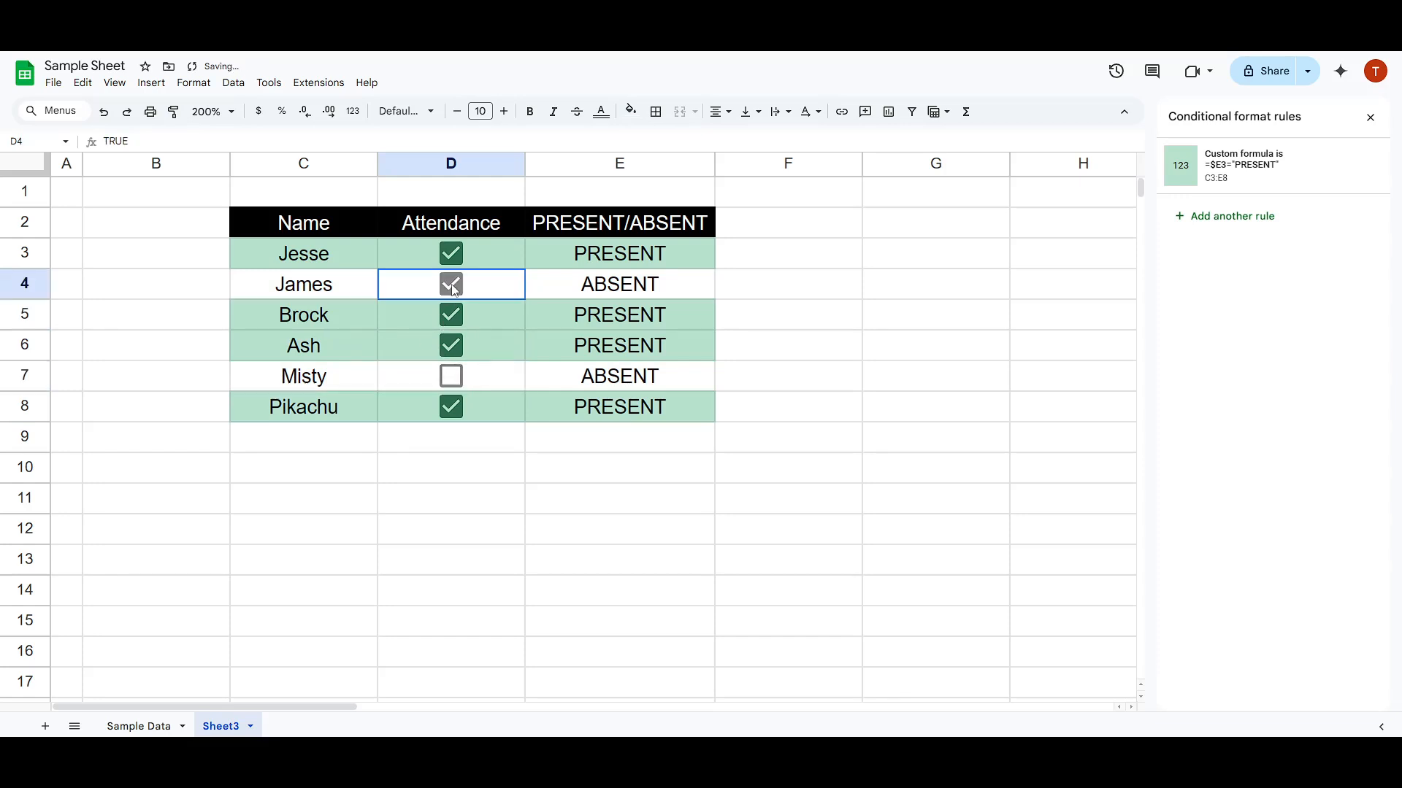
click(451, 289)
click(452, 316)
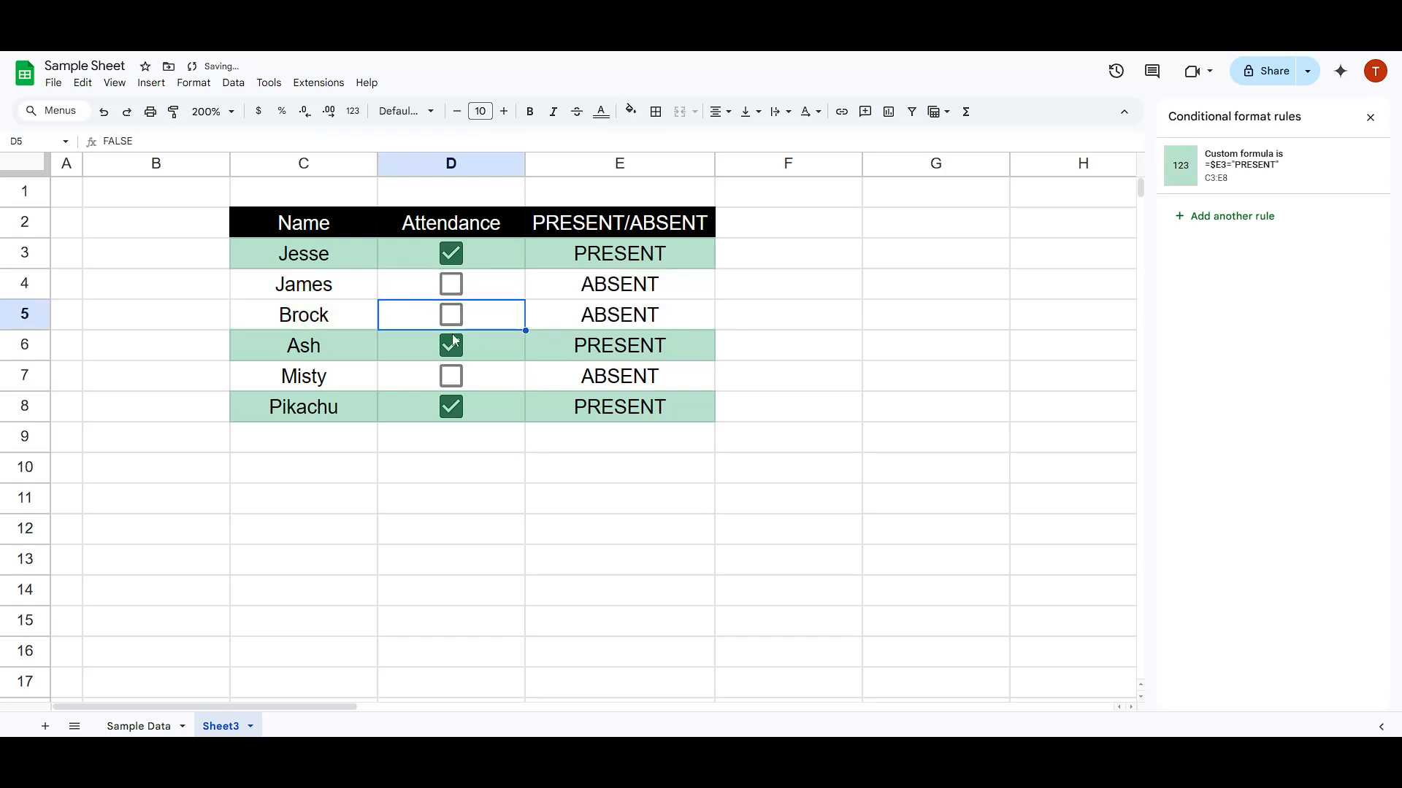